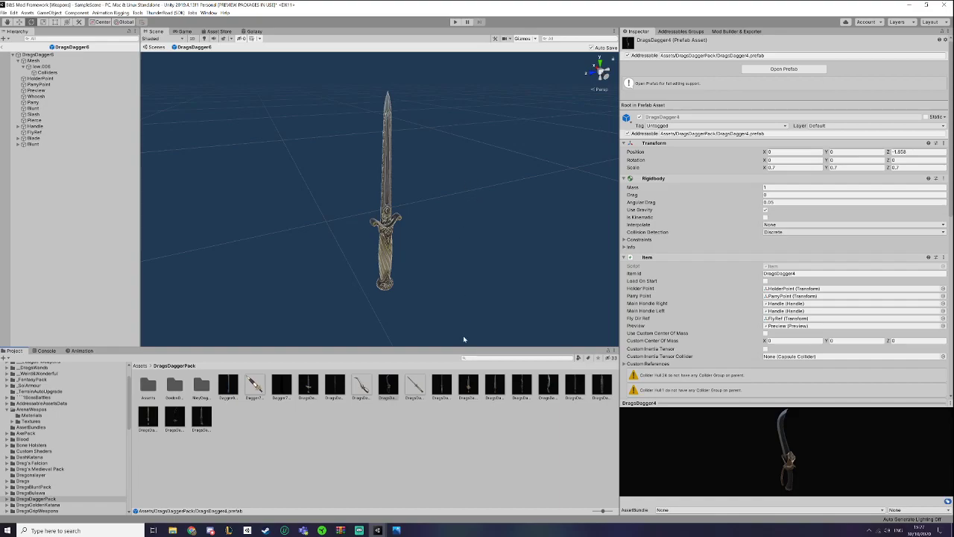
- Open the DragsDagger9 prefab from DragsDaggerPack in Prefab Mode and orbit around it
click(527, 383)
double_click(522, 384)
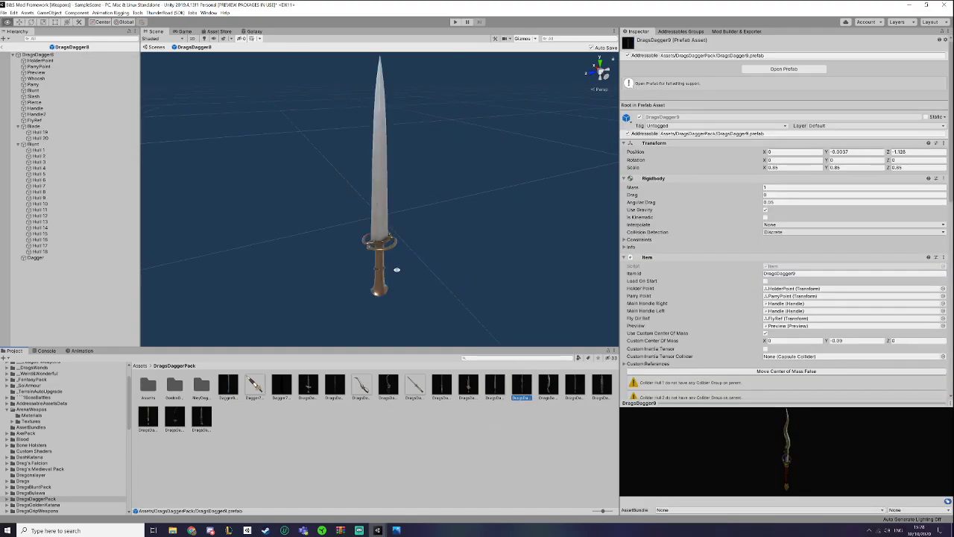
alt+drag(385, 199, 371, 244)
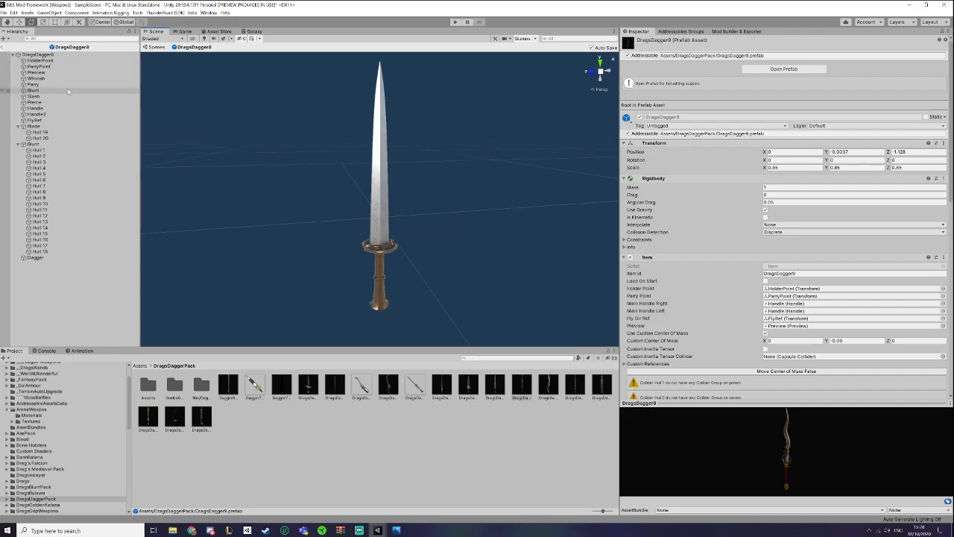
- Frame the dagger with the Preview object, generate its icon, and inspect the 512x512 DragsDagger8 texture
click(50, 74)
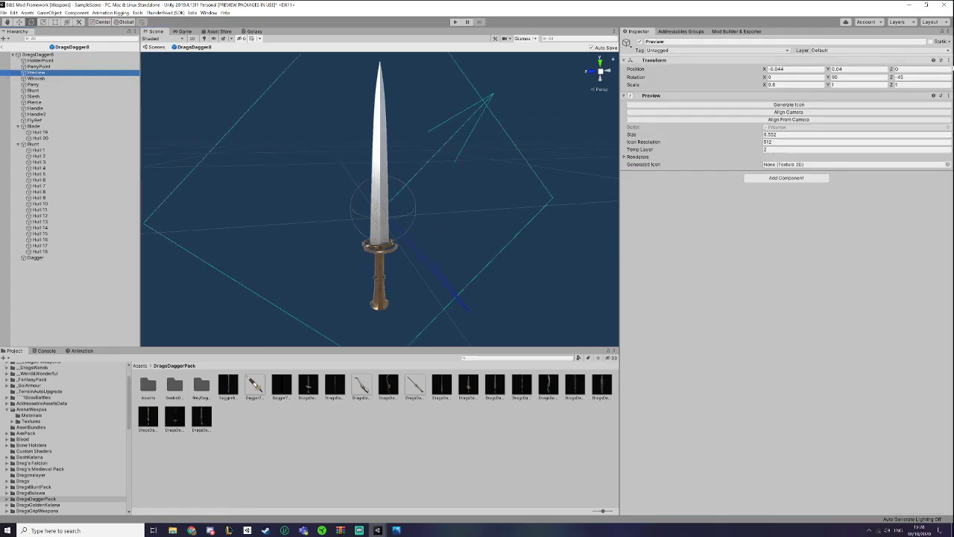
alt+drag(413, 165, 432, 166)
scroll(315, 181, down, 3)
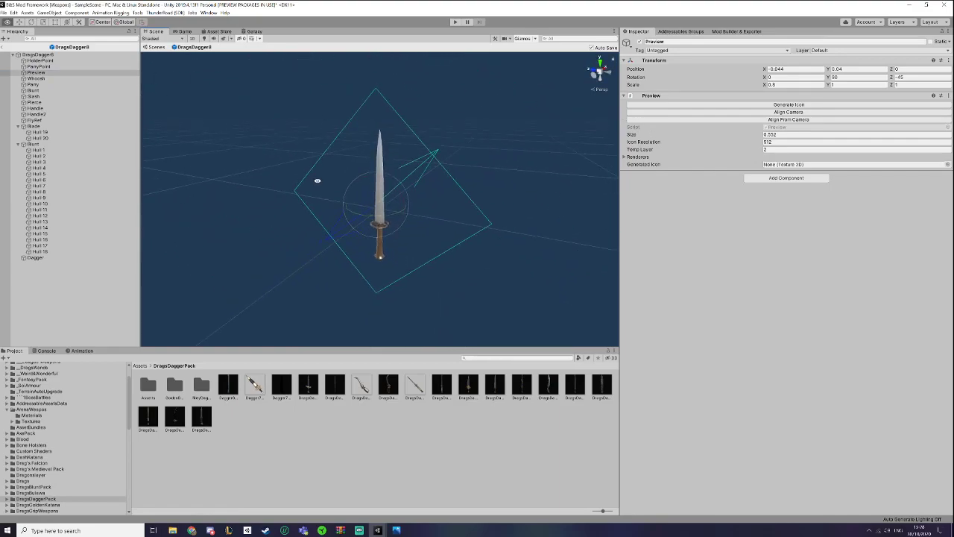
alt+drag(315, 181, 338, 187)
scroll(338, 187, up, 2)
alt+drag(477, 194, 606, 159)
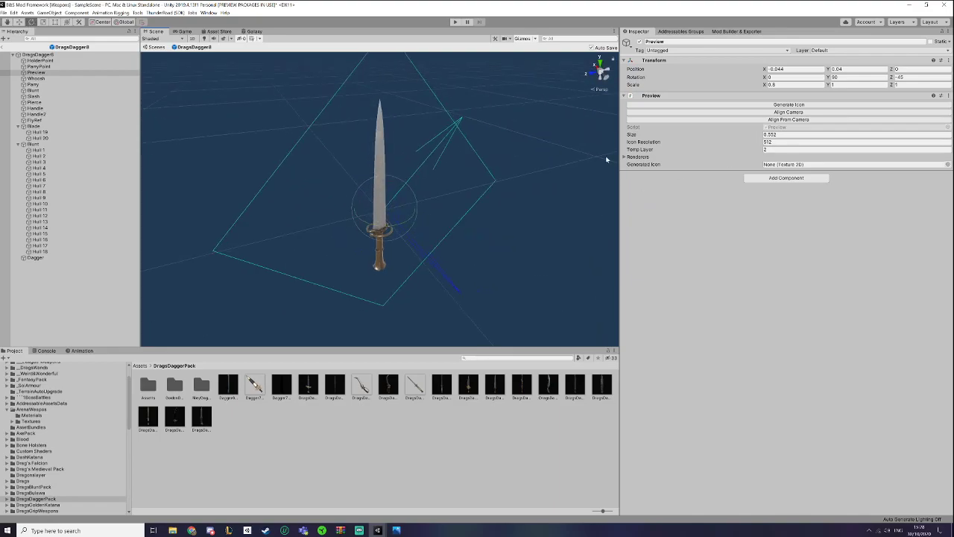
click(697, 104)
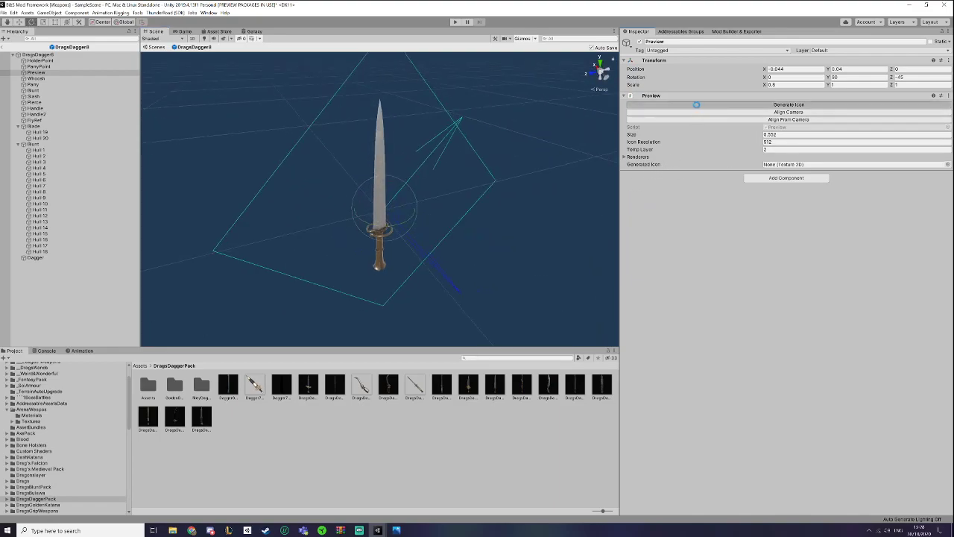
click(489, 381)
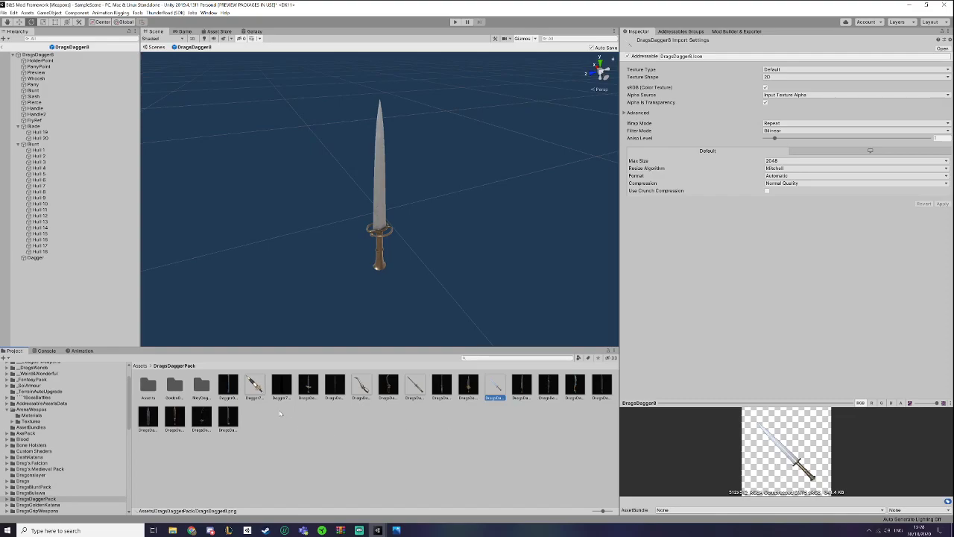
- Select the Dagger7Sheath texture to show its 512x512 preview and import settings
click(255, 385)
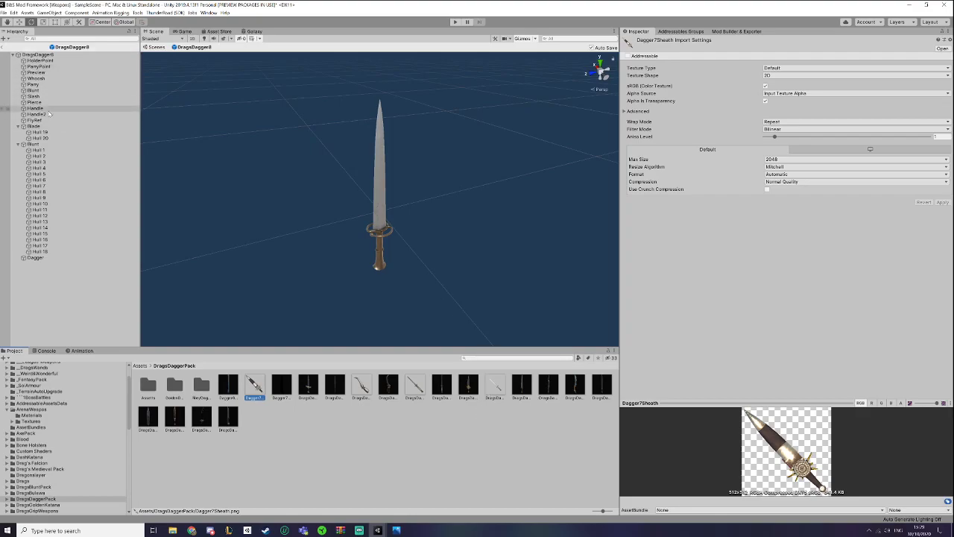
- Select Whoosh and keep its Trigger on Always, with velocities 5 to 12 and dampening 0.1
click(37, 79)
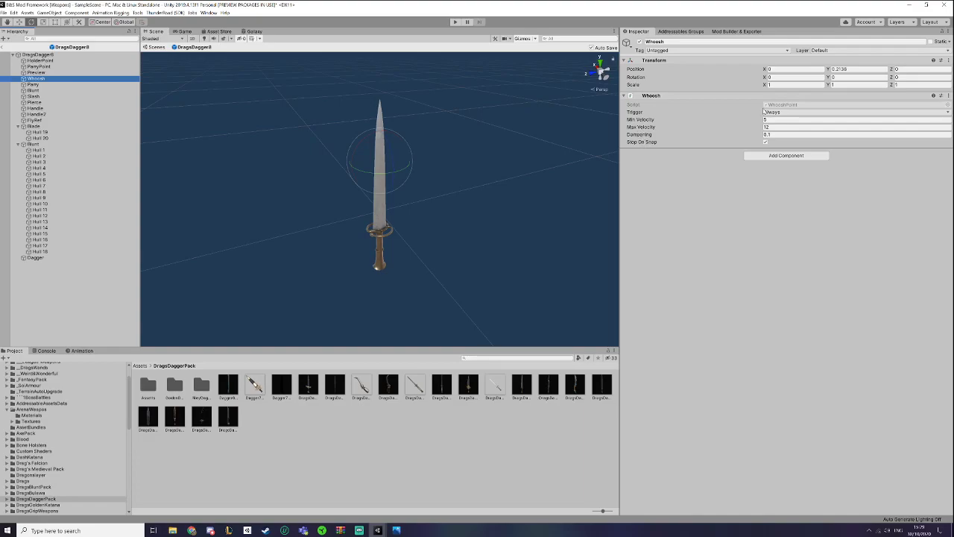
click(798, 112)
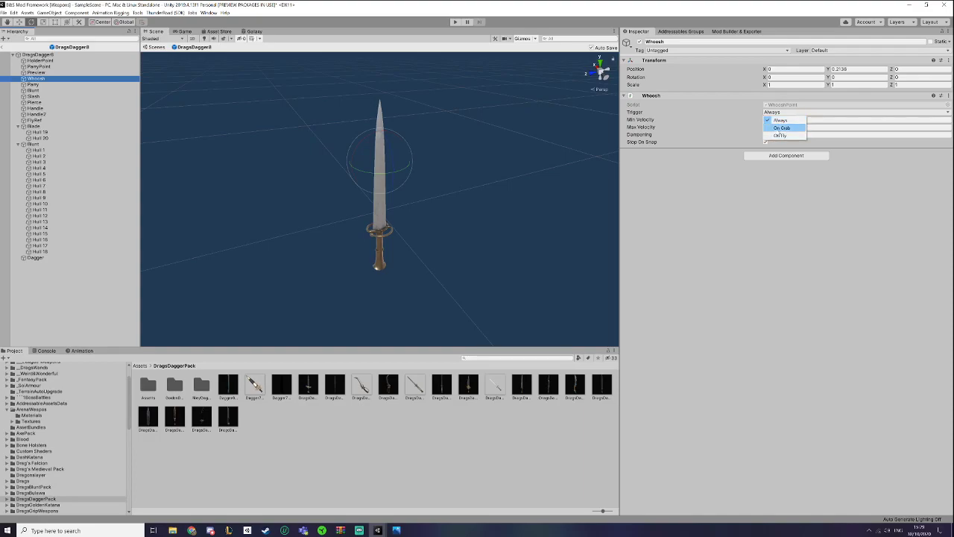
click(783, 120)
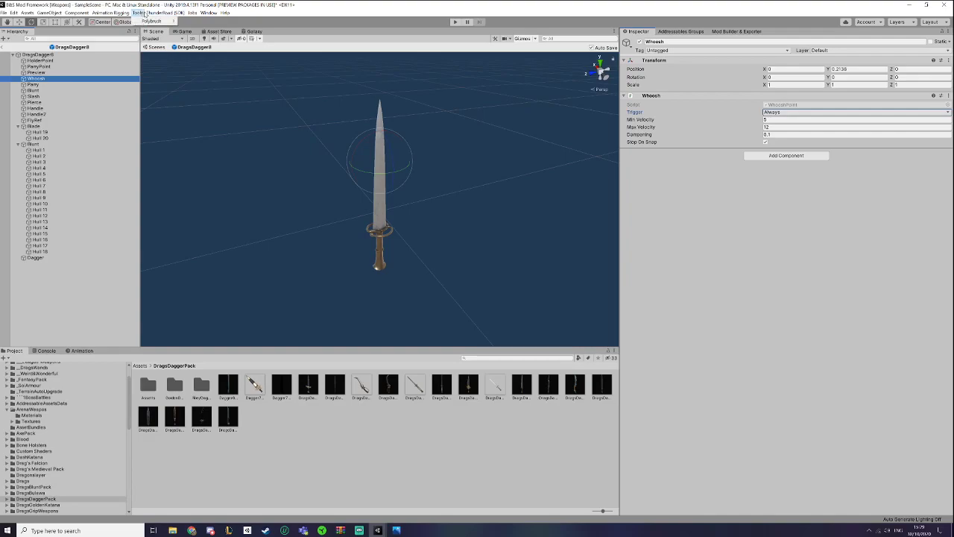
- Open Window > Asset Management > Addressables > Groups and scroll through the dragsdaggerpack entries
click(208, 13)
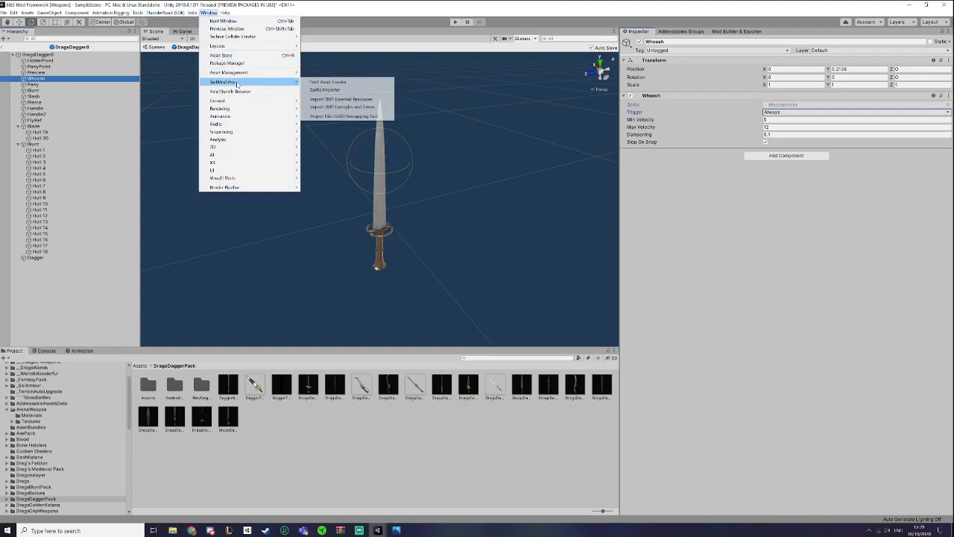
mouse_move(261, 72)
mouse_move(322, 82)
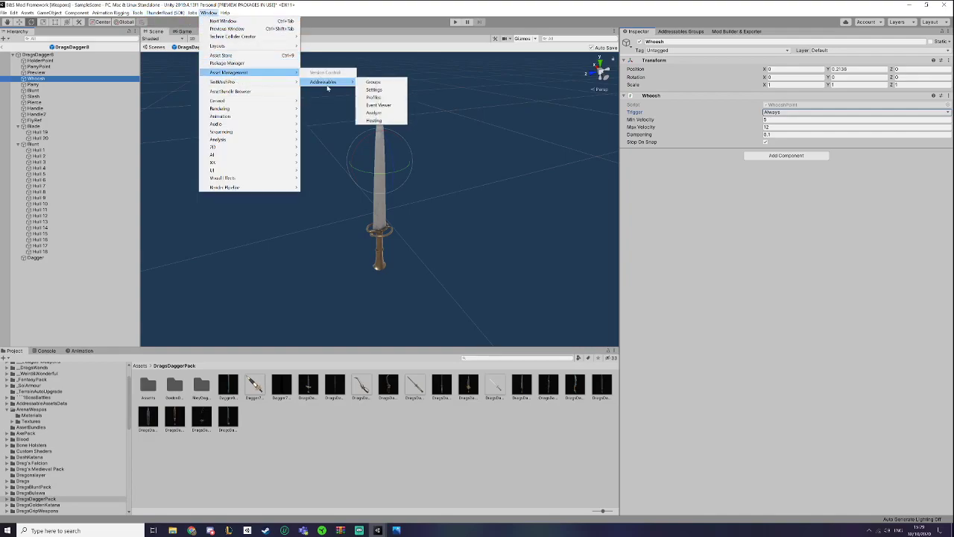
click(372, 83)
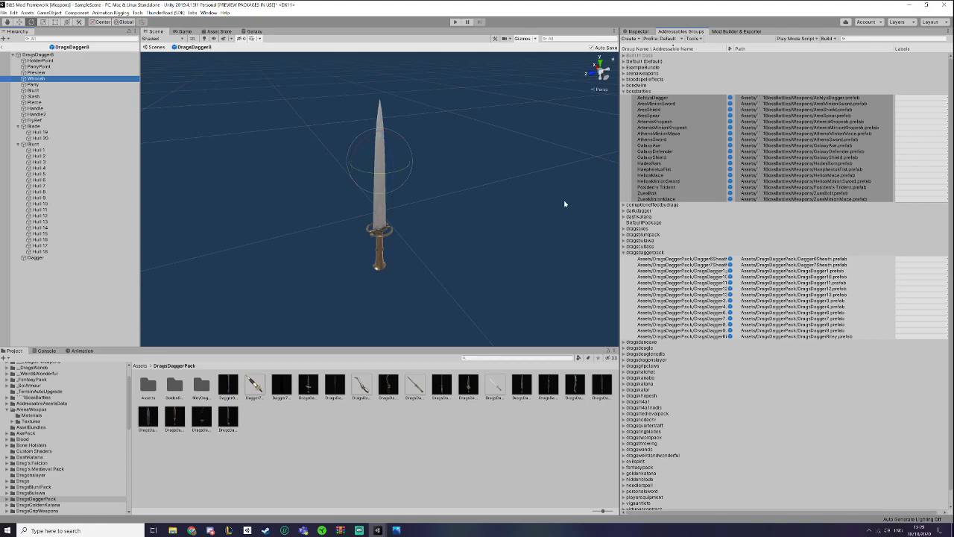
scroll(745, 283, down, 1)
scroll(745, 284, up, 1)
scroll(771, 187, down, 1)
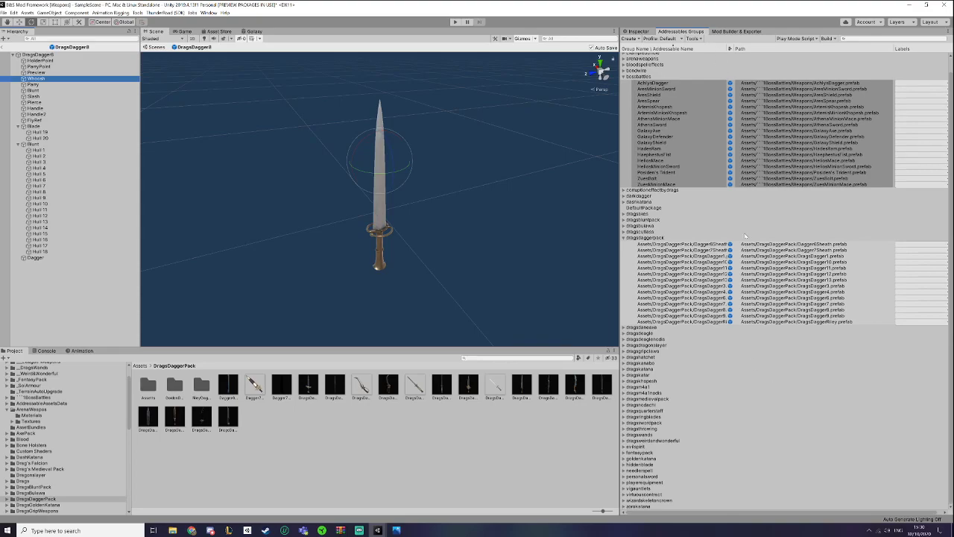
scroll(710, 215, up, 1)
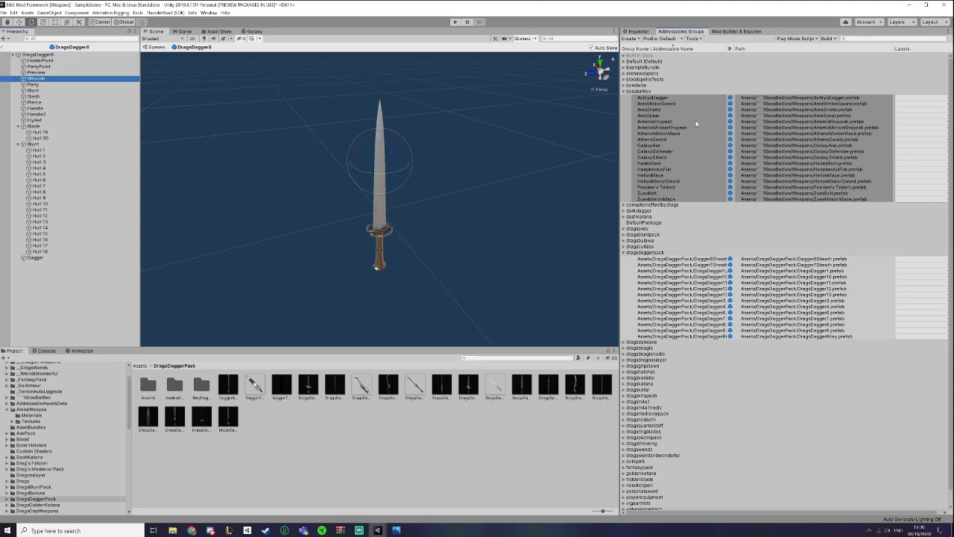
scroll(675, 98, down, 1)
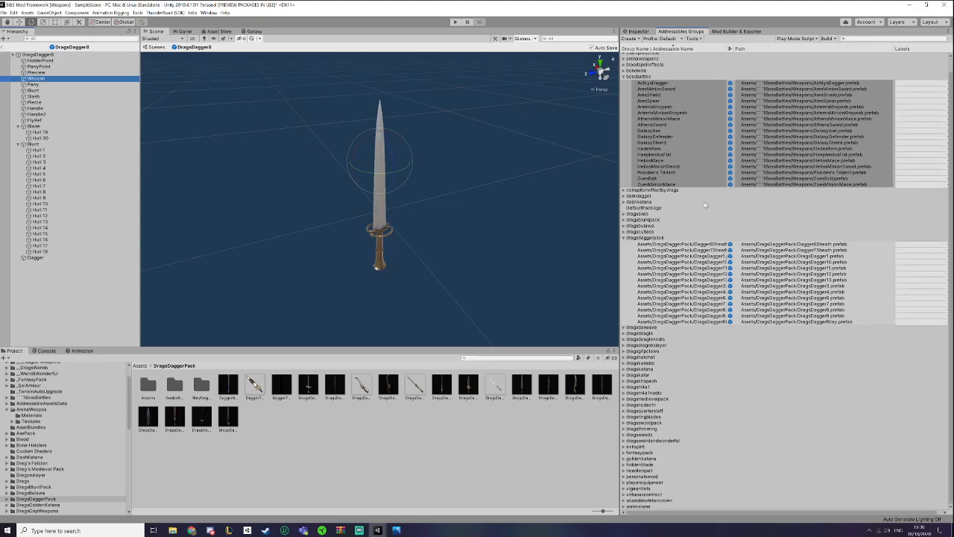
- Check several dagger entries and ping the DragsDagger10 and Dagger6Sheath assets in the project
click(675, 244)
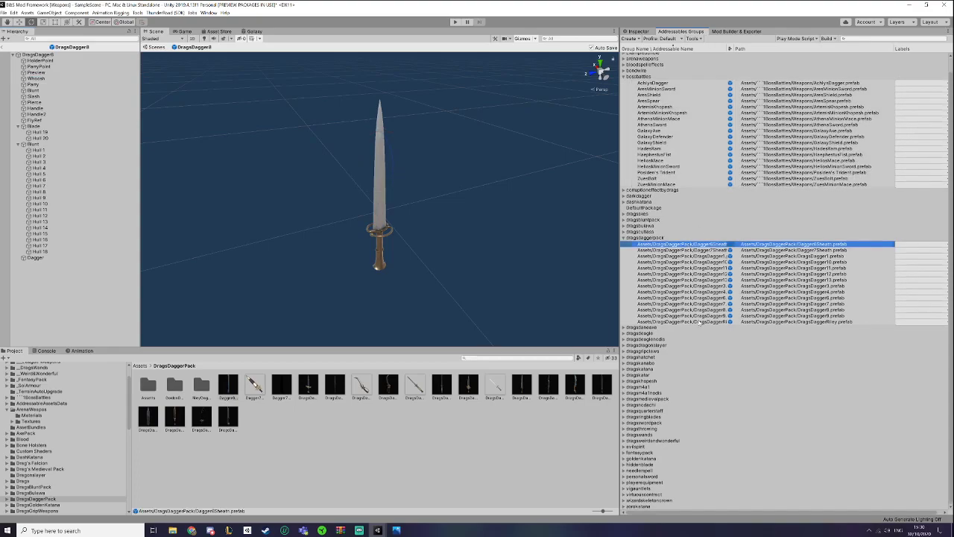
click(696, 322)
click(693, 244)
click(698, 262)
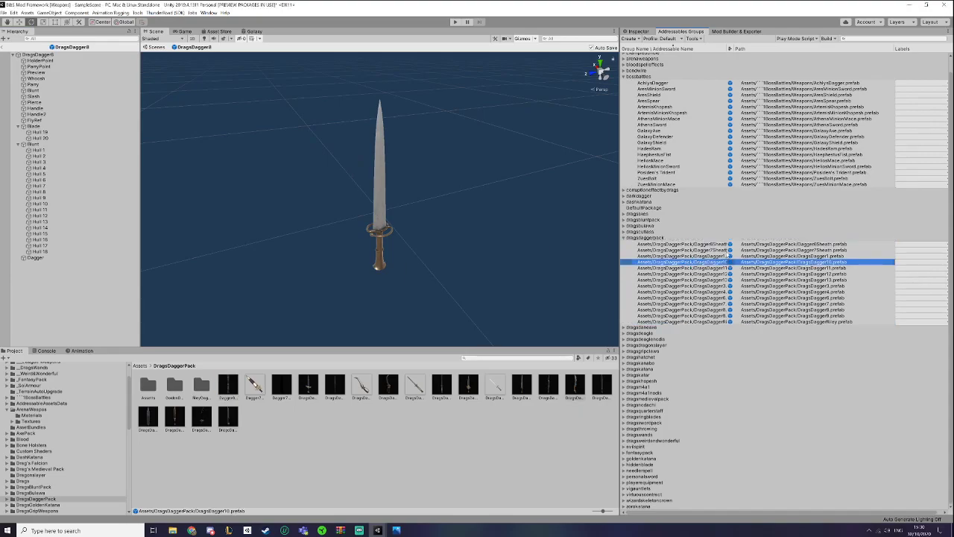
double_click(685, 262)
click(578, 385)
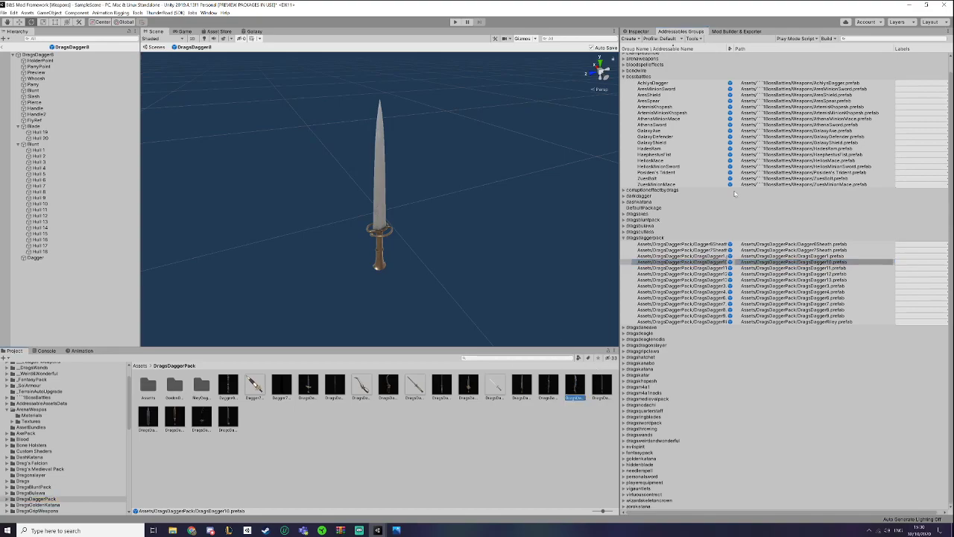
click(723, 286)
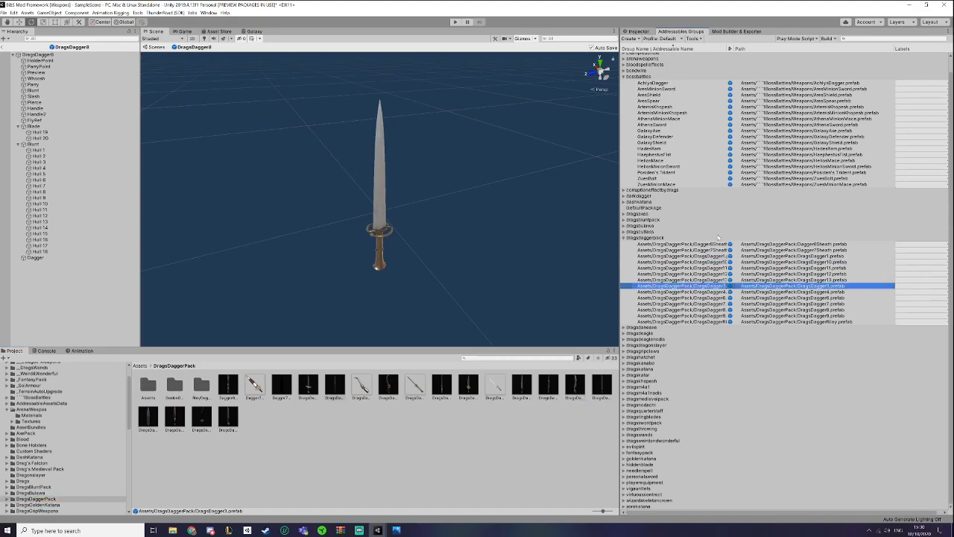
double_click(711, 244)
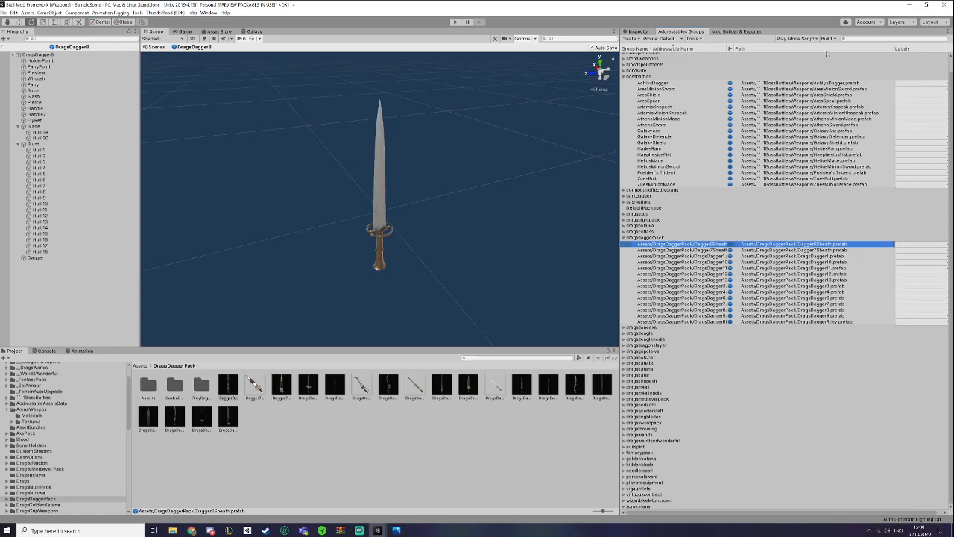
- Hide the Labels column and widen the Group Name column to show full paths
click(892, 49)
drag(892, 48, 950, 48)
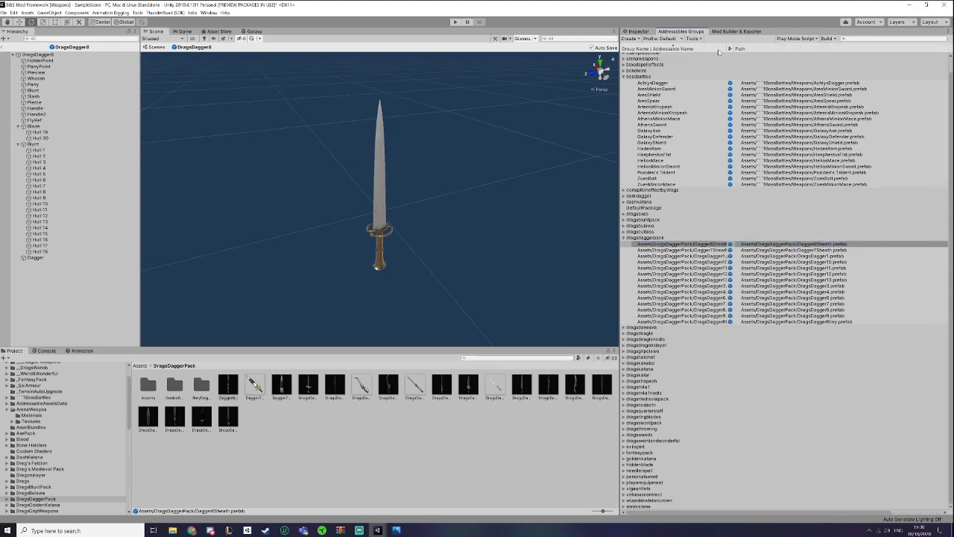
drag(727, 50, 774, 48)
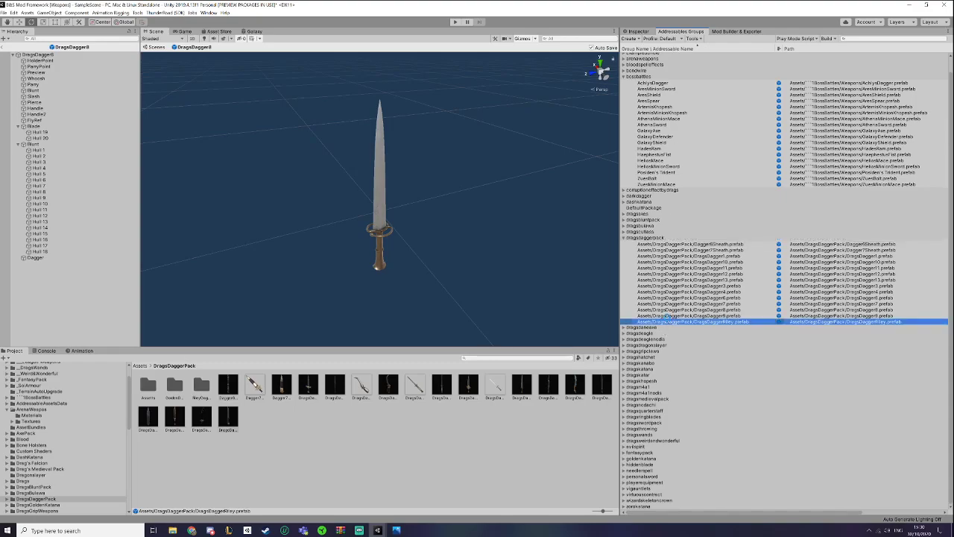
- Step through the DragsDagger6, DragsDagger4, DragsDagger13, DragsDagger3 and Dagger6Sheath entries
click(667, 315)
click(668, 309)
click(672, 303)
click(676, 297)
click(679, 292)
click(683, 280)
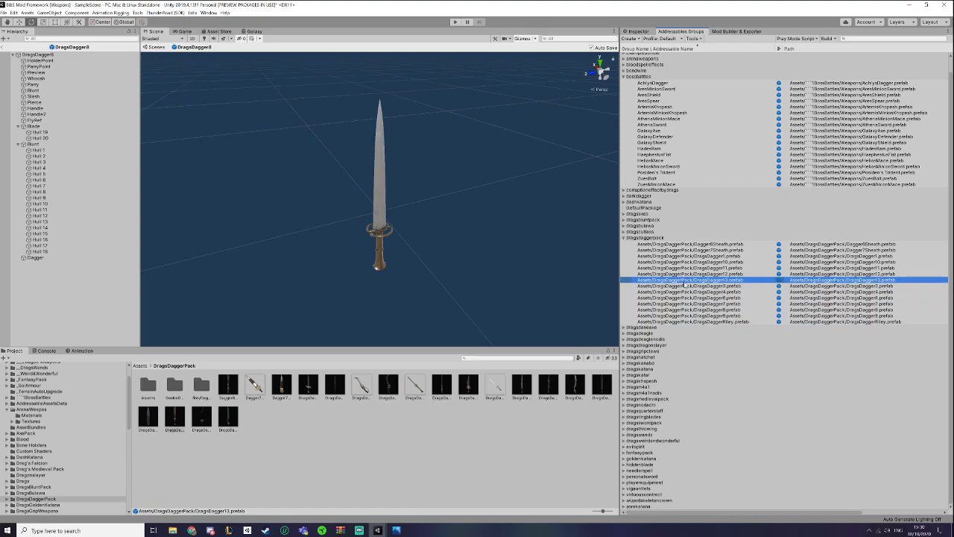
click(685, 286)
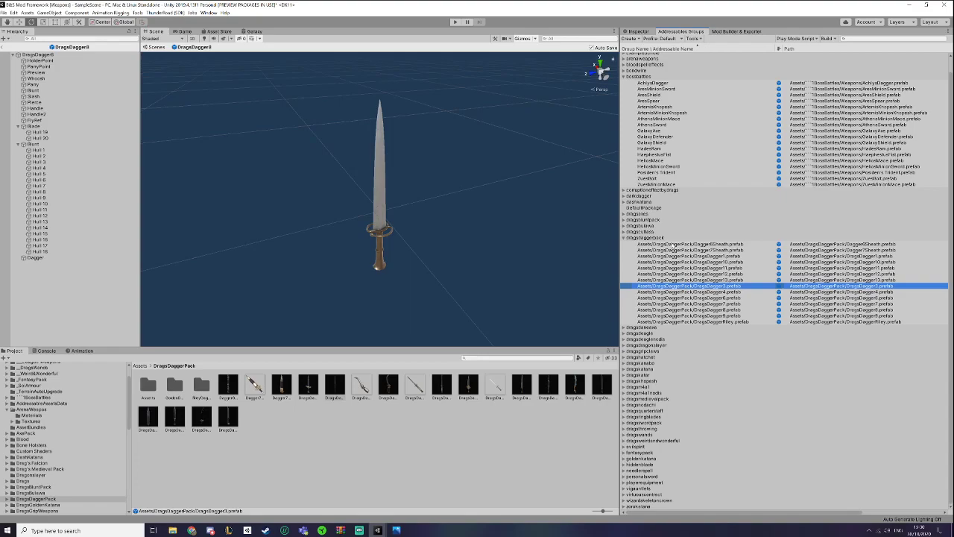
click(684, 244)
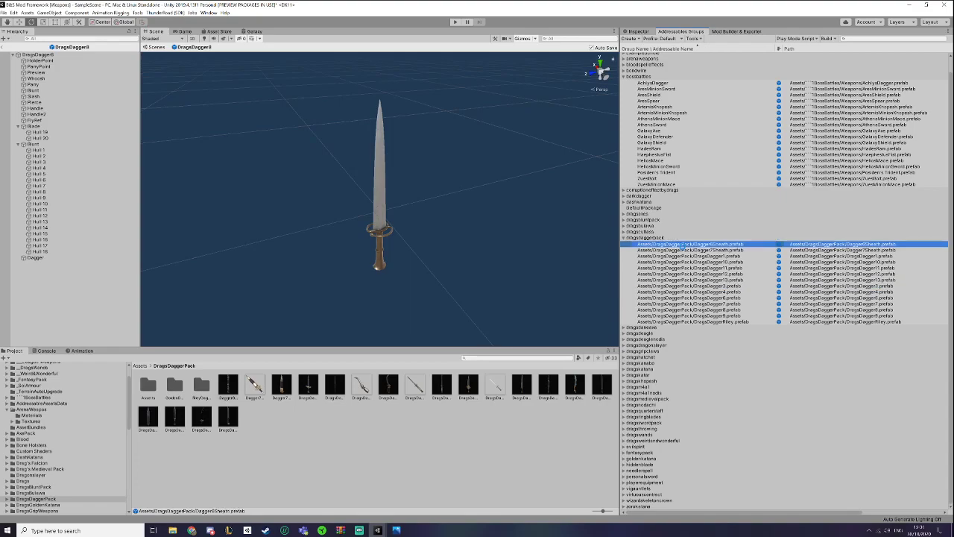
- Select all dragsdaggerpack entries and apply the context-menu option to shorten their addressable names
shift+click(692, 321)
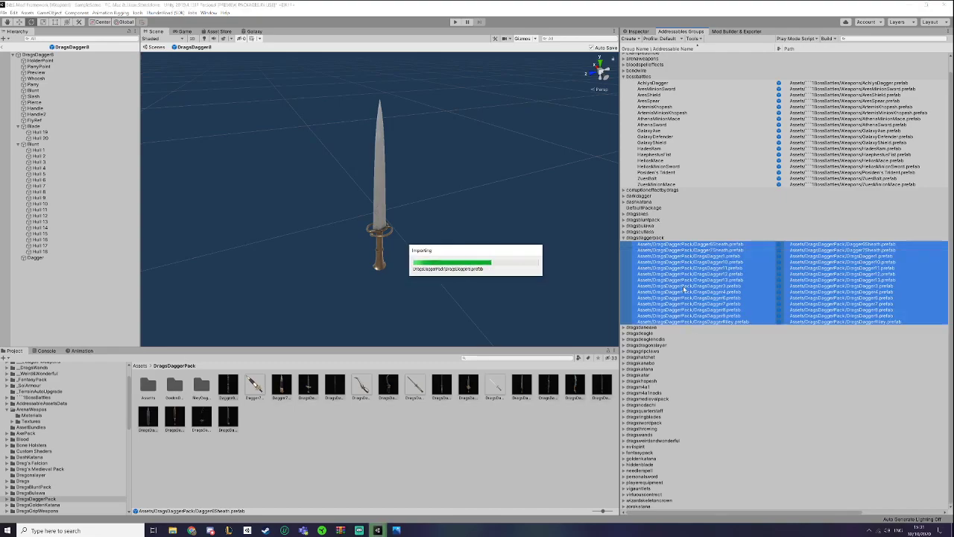
right_click(684, 288)
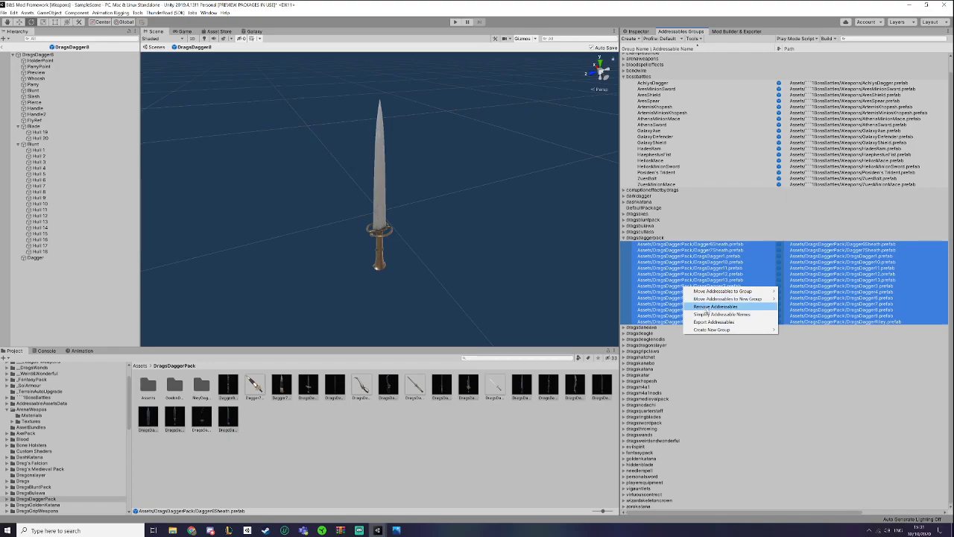
click(708, 314)
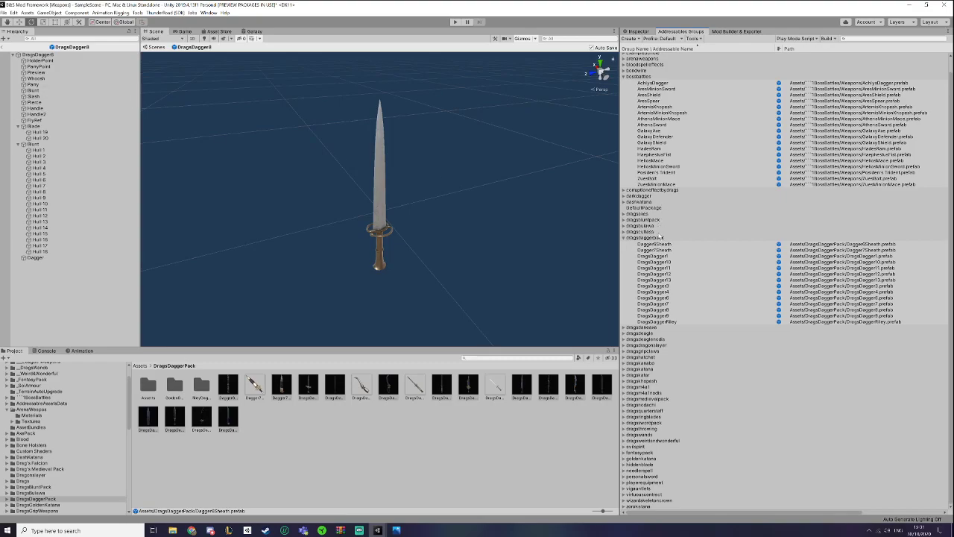
- Select all 14 dragsdaggerpack entries and locate Addressable Rename Wizard in the Assets menu
click(662, 249)
click(656, 244)
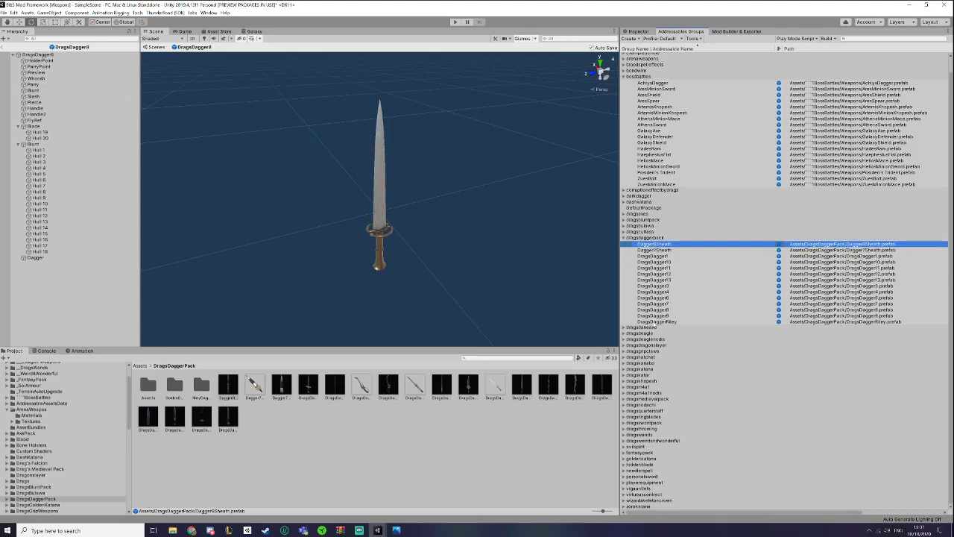
shift+click(653, 321)
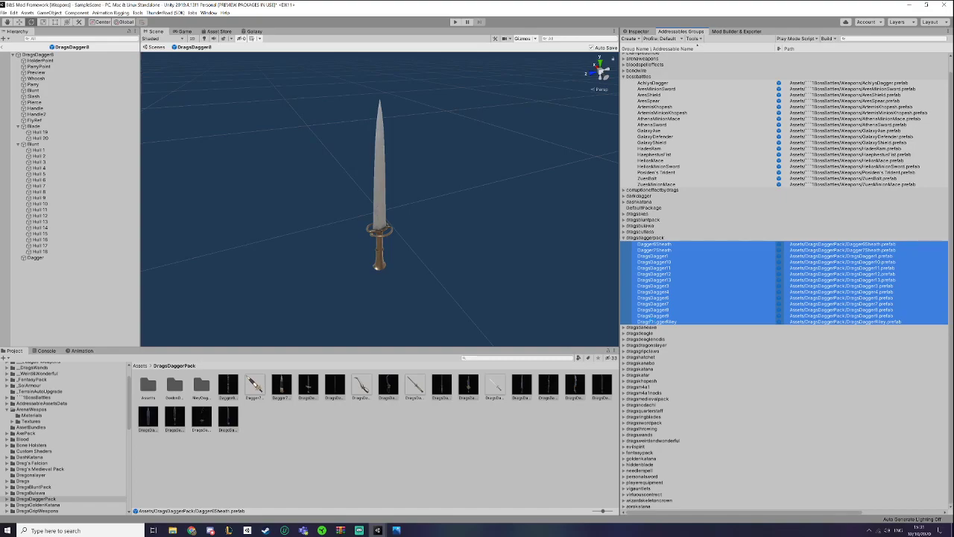
click(27, 12)
mouse_move(49, 13)
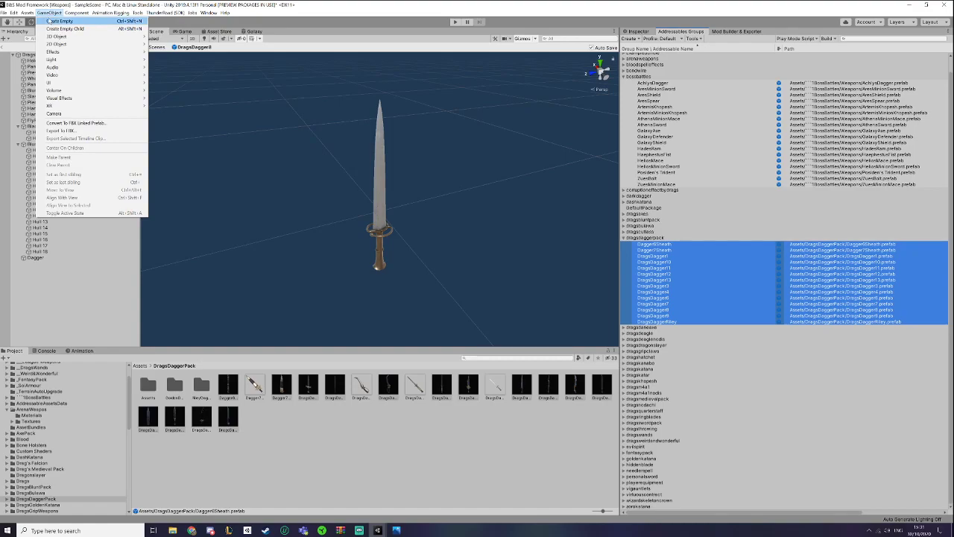
mouse_move(88, 106)
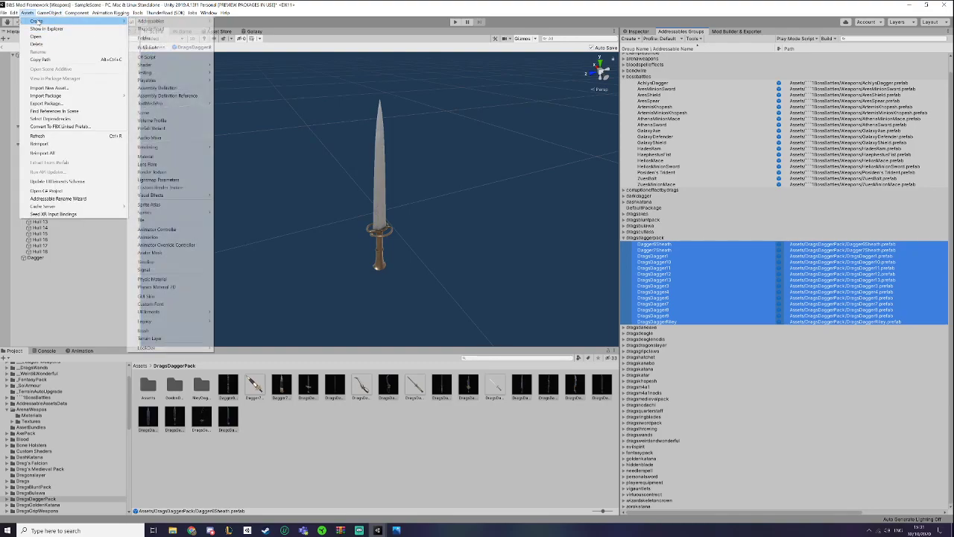
- Replace the BossBattles.Weapon. address prefix with DragsDaggerPack. and apply it to all entries
click(87, 198)
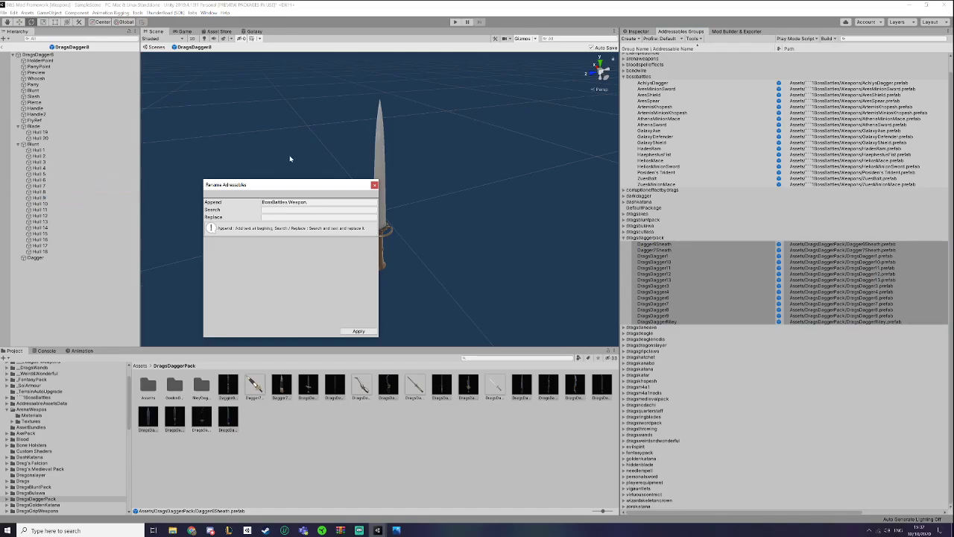
drag(278, 187, 337, 116)
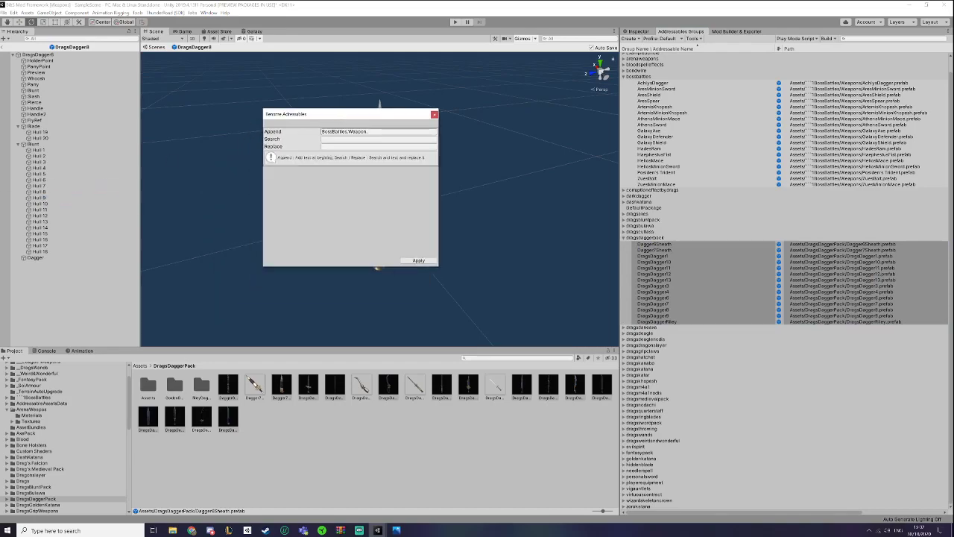
click(316, 136)
key(BackSpace)
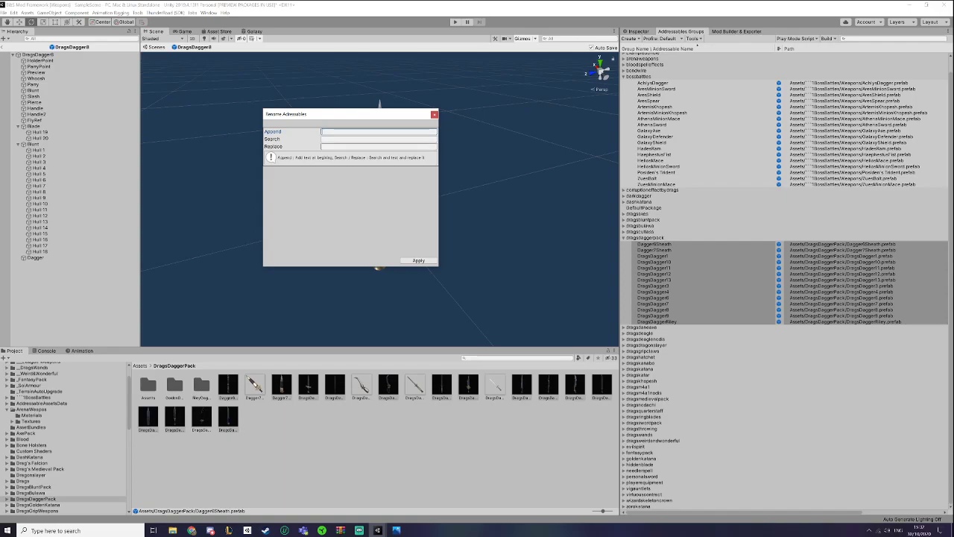
click(378, 146)
click(343, 132)
text(DragsDaggerPack.)
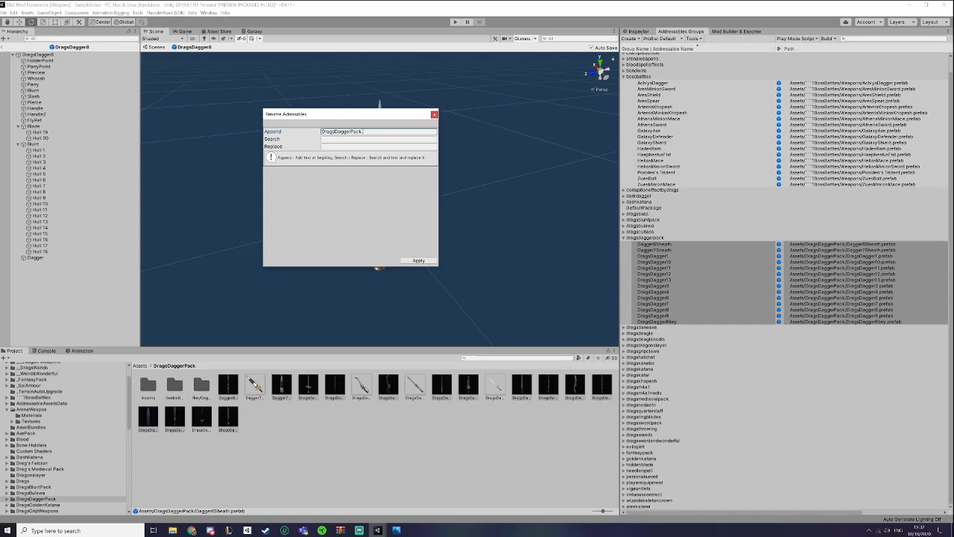
click(418, 261)
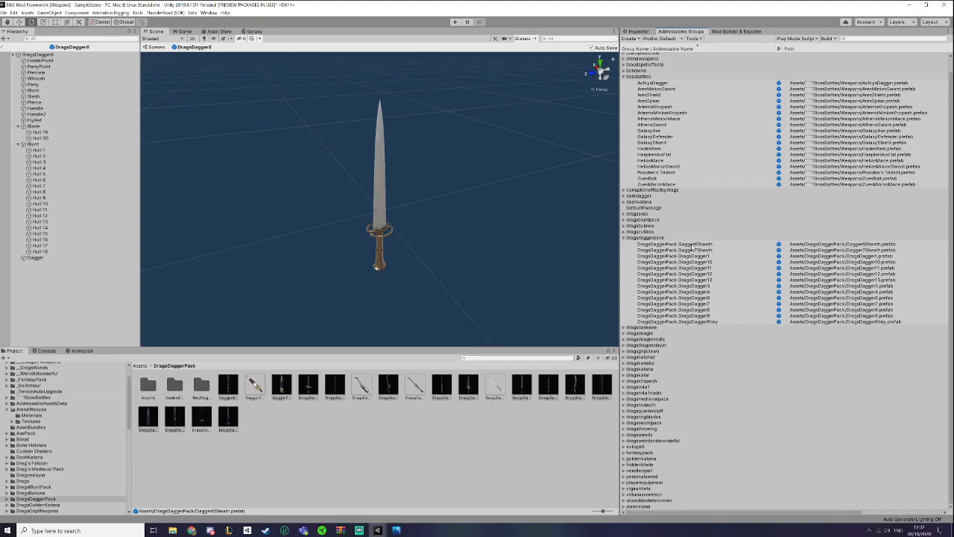
- Verify the new addresses on Dagger6Sheath, DragsDaggerRiley, DragsDagger10, DragsDagger13 and DragsDagger1
click(692, 245)
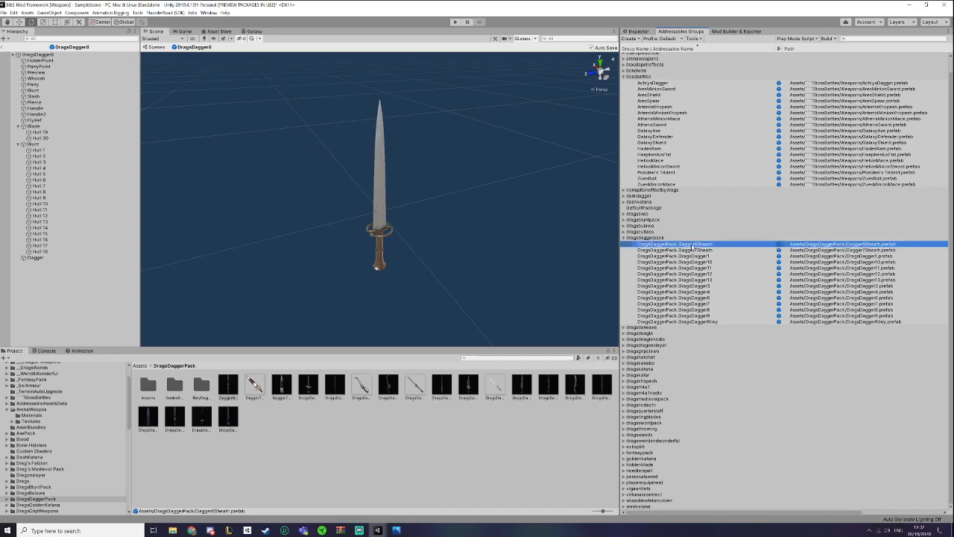
click(696, 322)
click(701, 261)
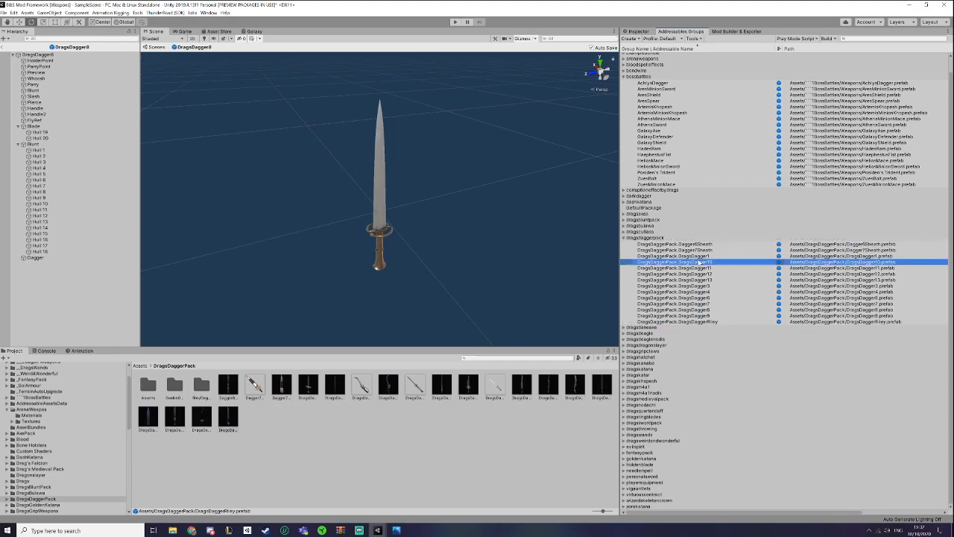
click(702, 281)
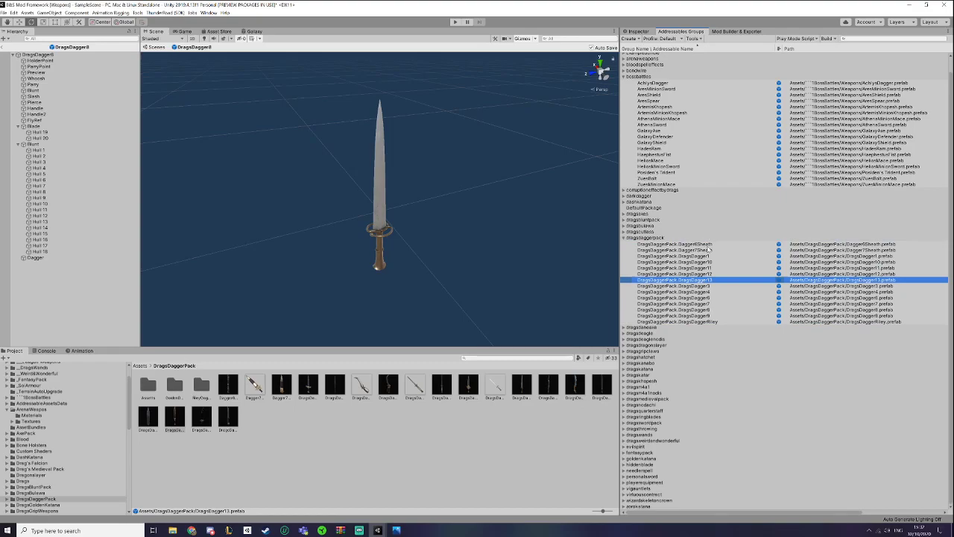
click(708, 244)
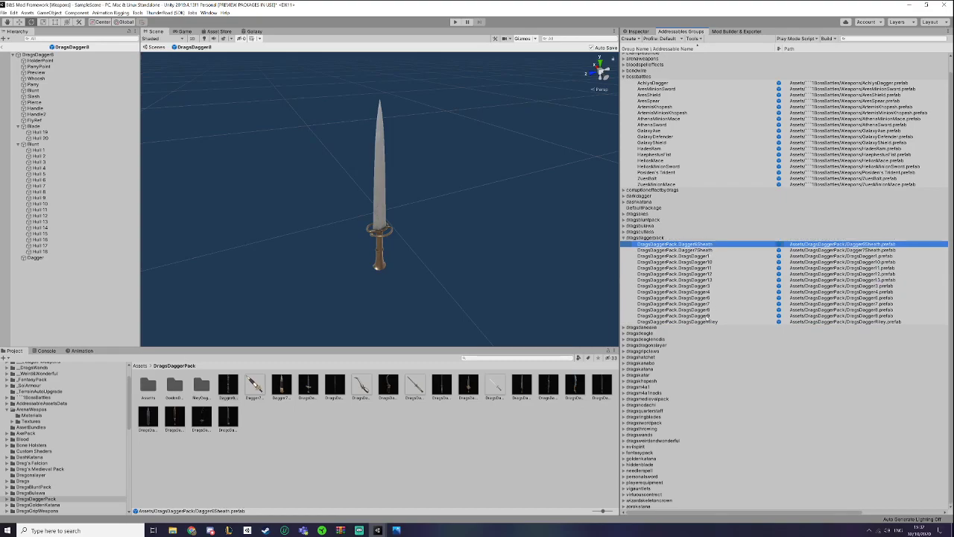
click(709, 321)
click(680, 257)
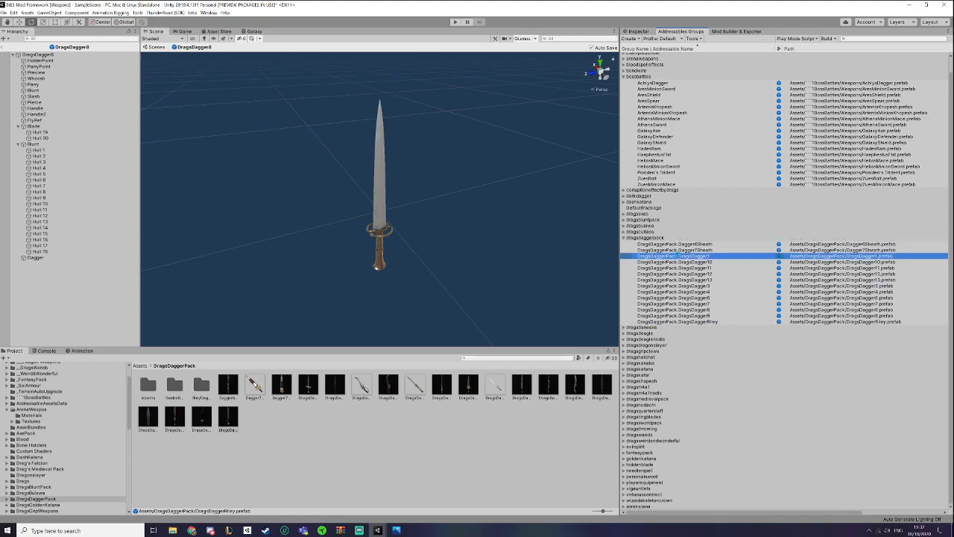
click(688, 245)
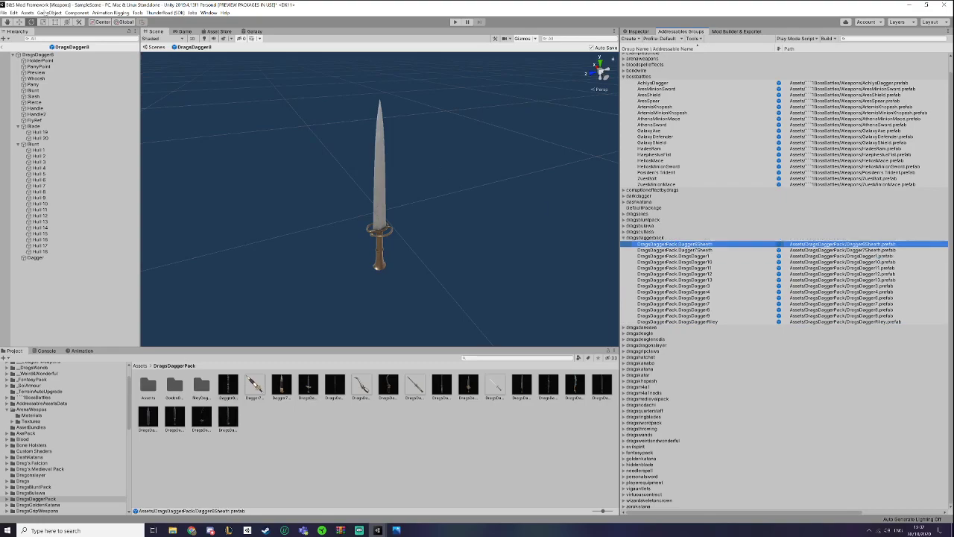
click(208, 13)
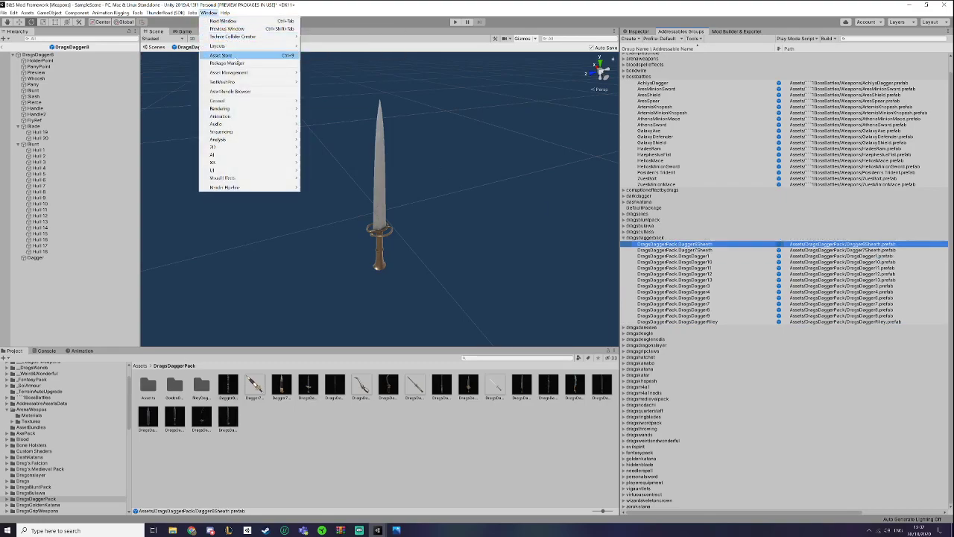
mouse_move(250, 73)
mouse_move(323, 82)
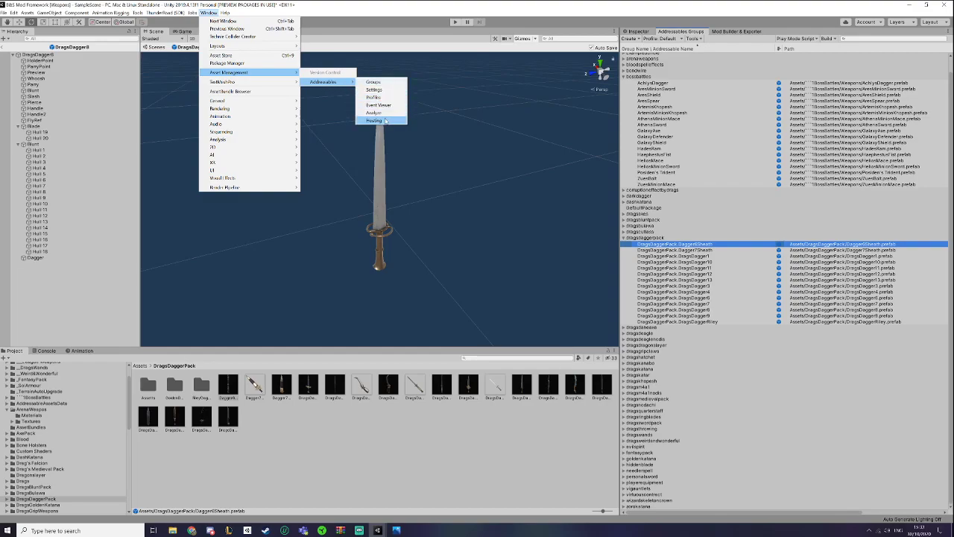
click(273, 91)
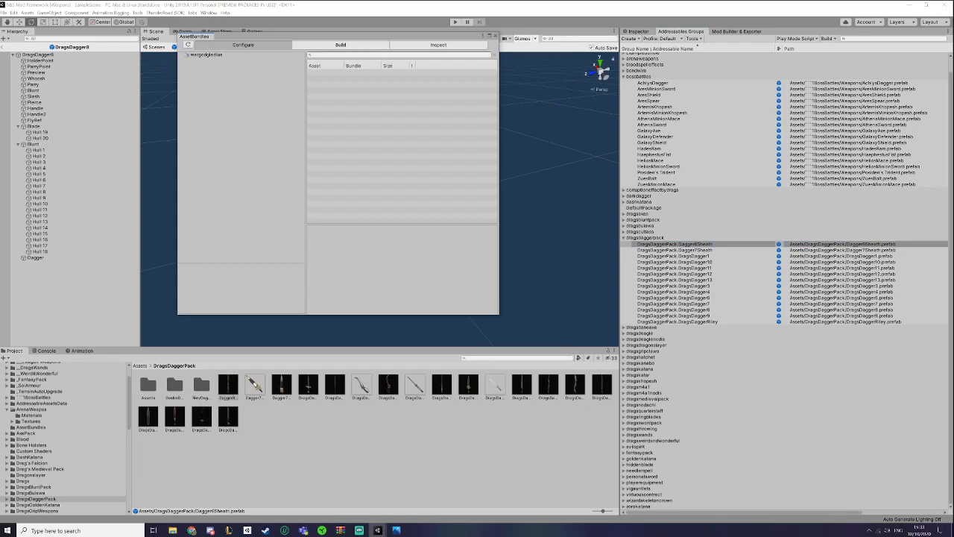
click(335, 45)
click(278, 45)
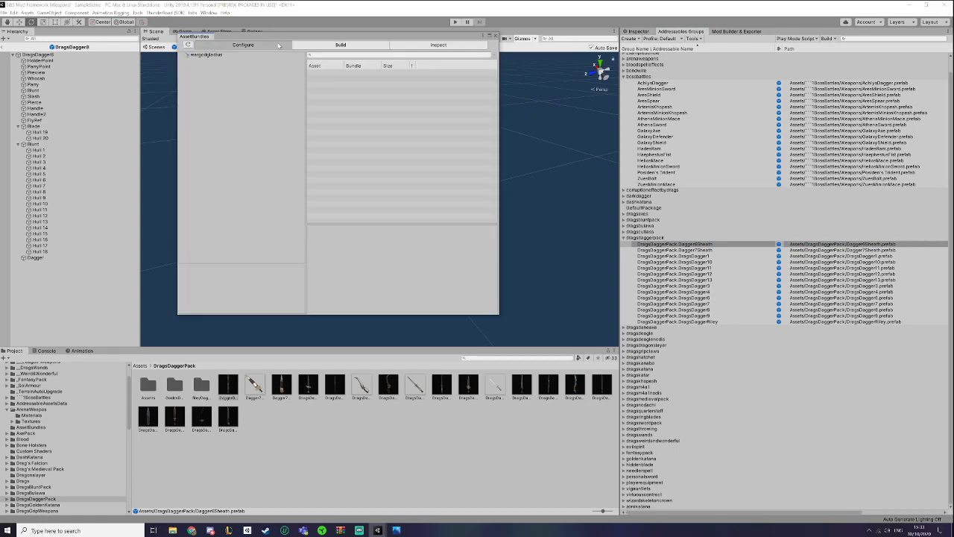
click(440, 45)
click(254, 45)
click(214, 55)
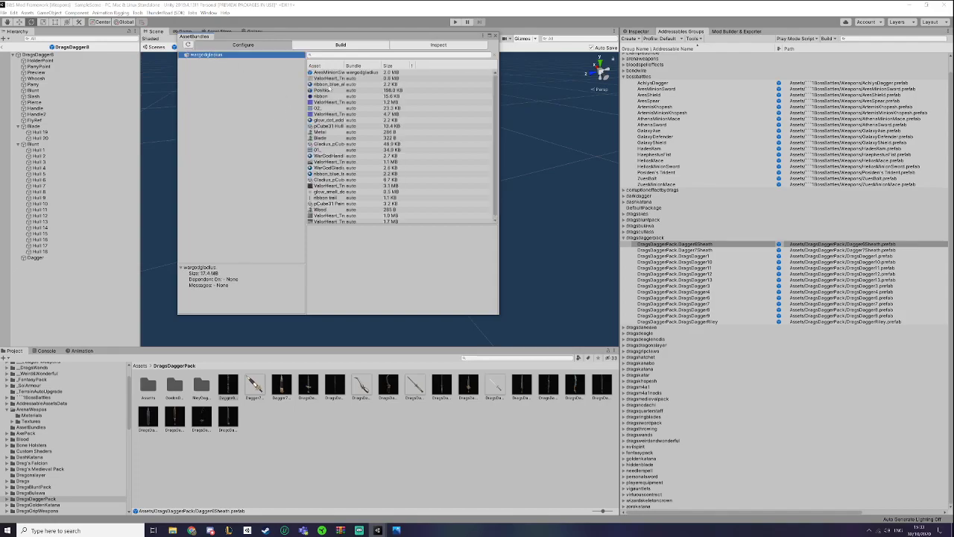
click(335, 72)
click(336, 90)
click(338, 97)
click(371, 180)
click(350, 204)
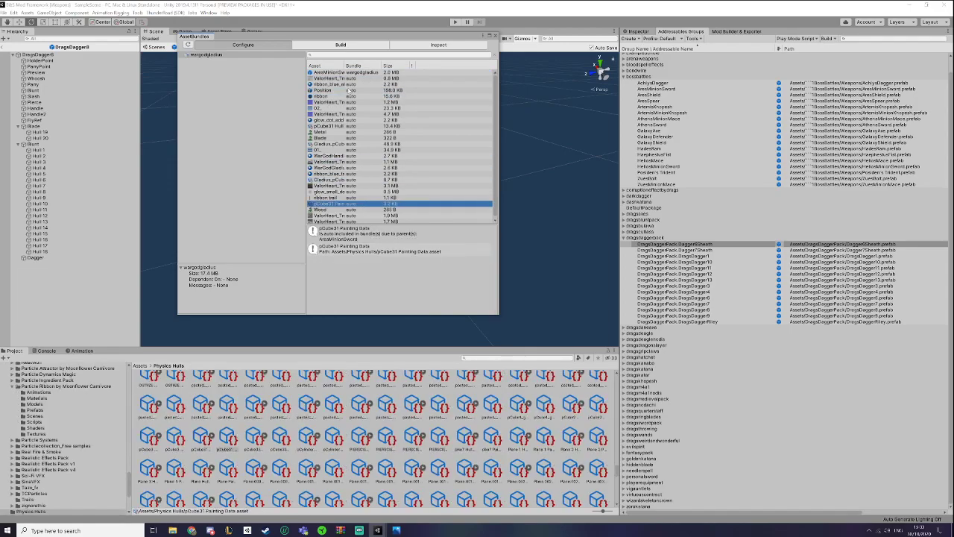
click(350, 72)
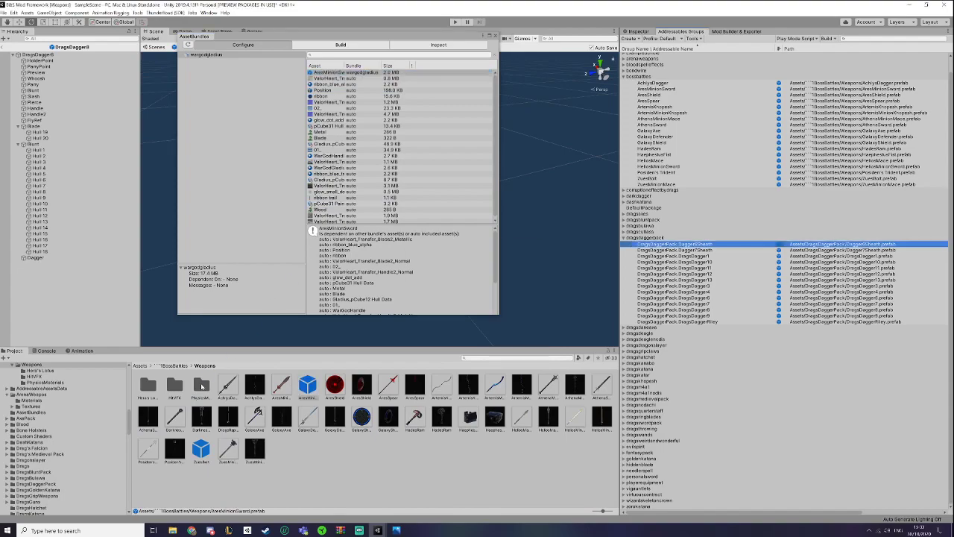
click(250, 121)
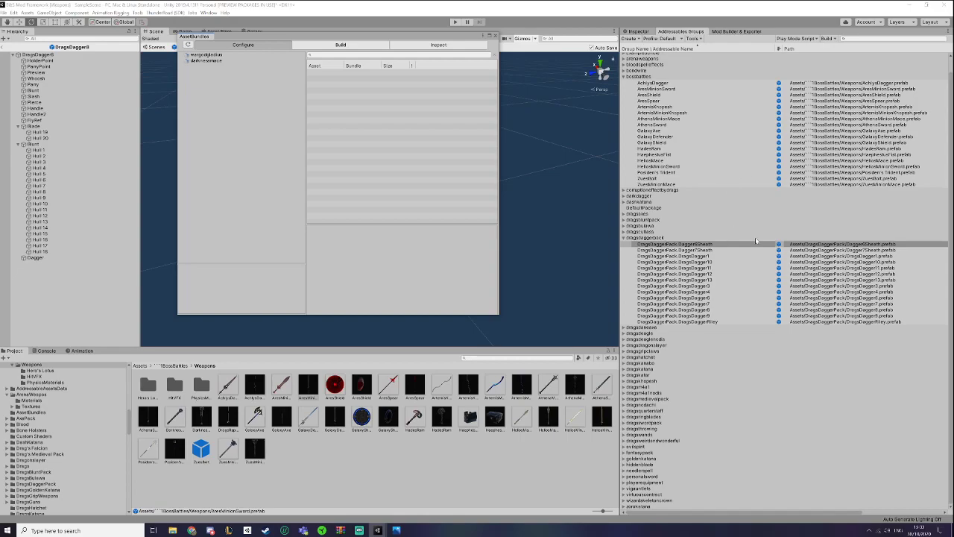
scroll(755, 237, up, 1)
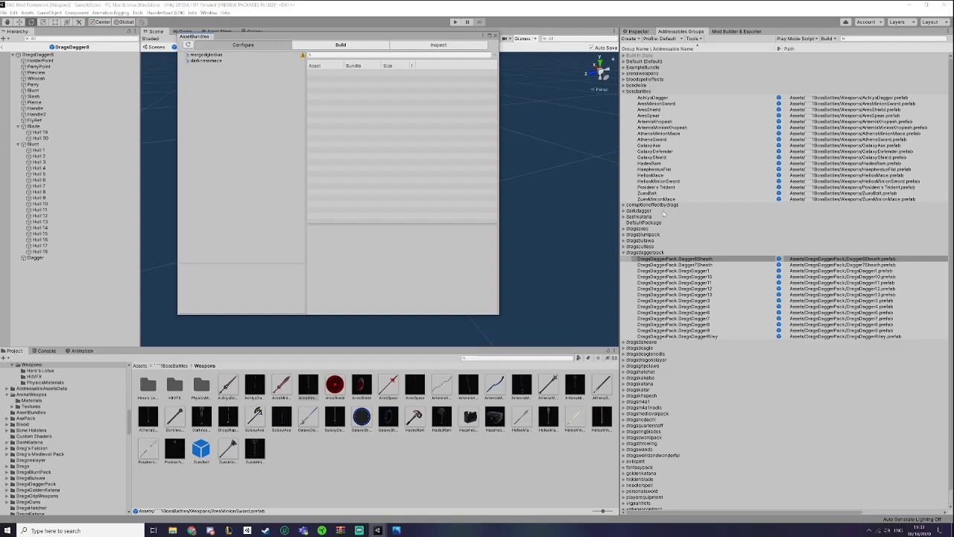
click(227, 60)
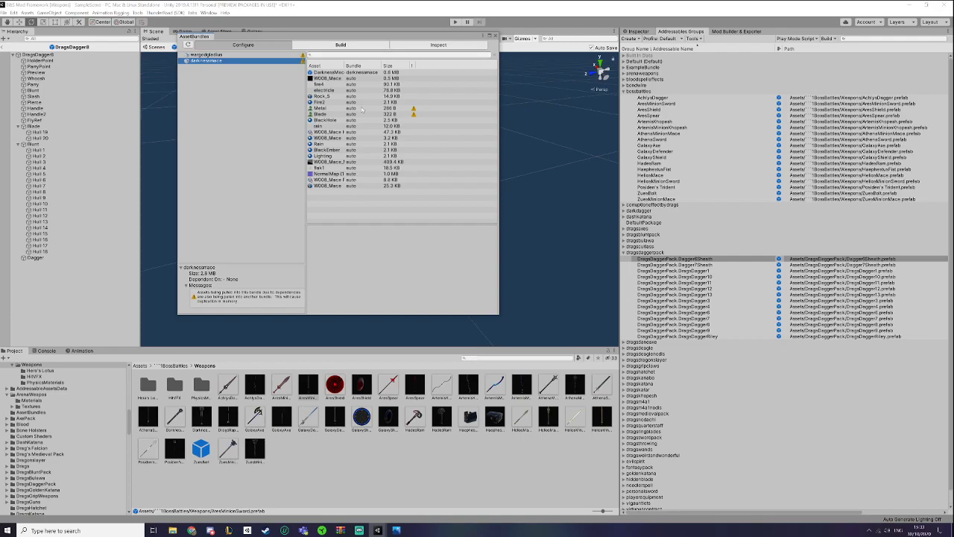
- In Mod Builder & Exporter, exclude bossbattles and ExampleBundle and name the mod folder DaggerPack
click(494, 35)
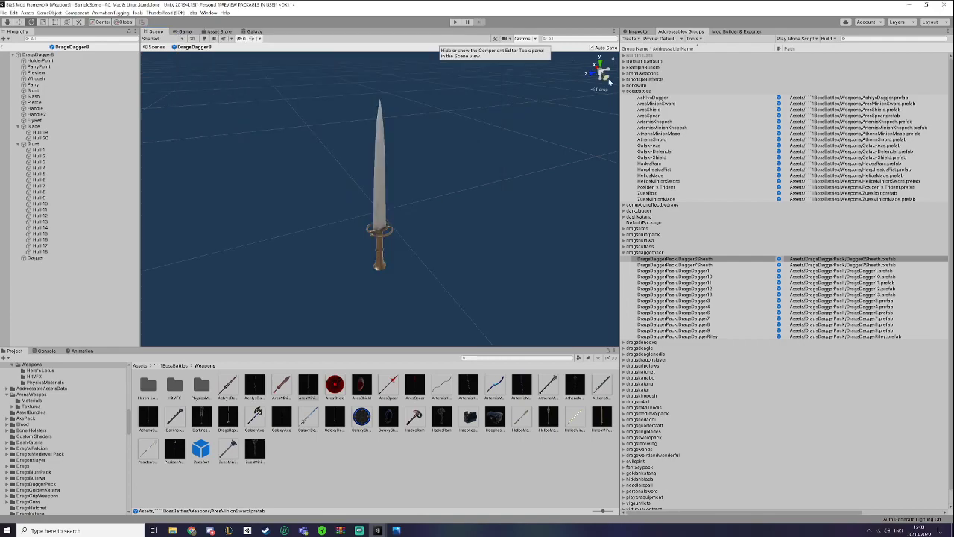
click(733, 32)
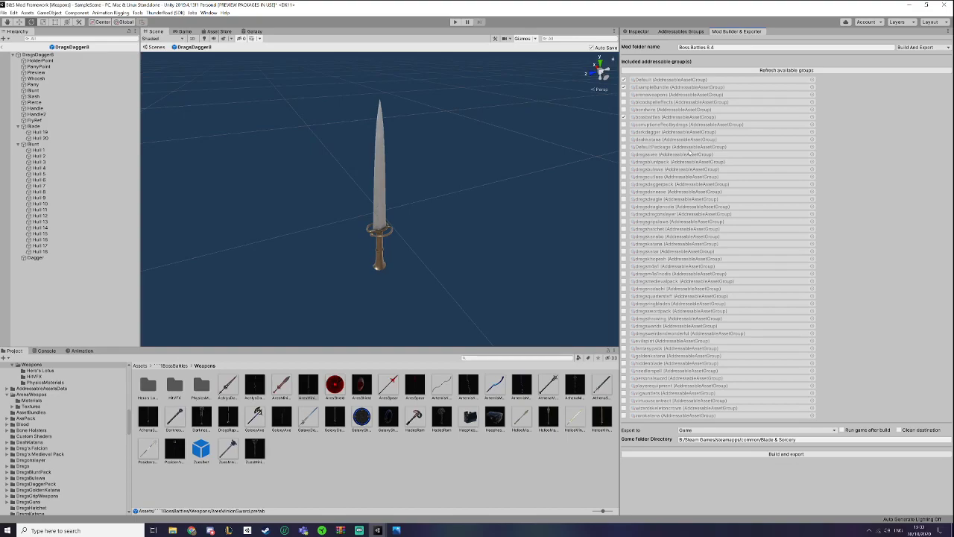
click(625, 117)
drag(729, 47, 684, 47)
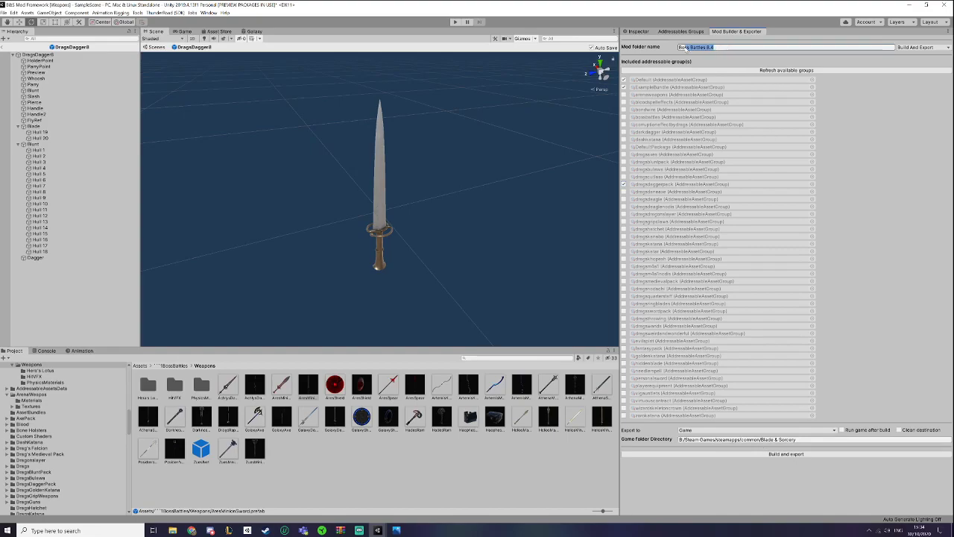
text(DaggerPack)
click(623, 87)
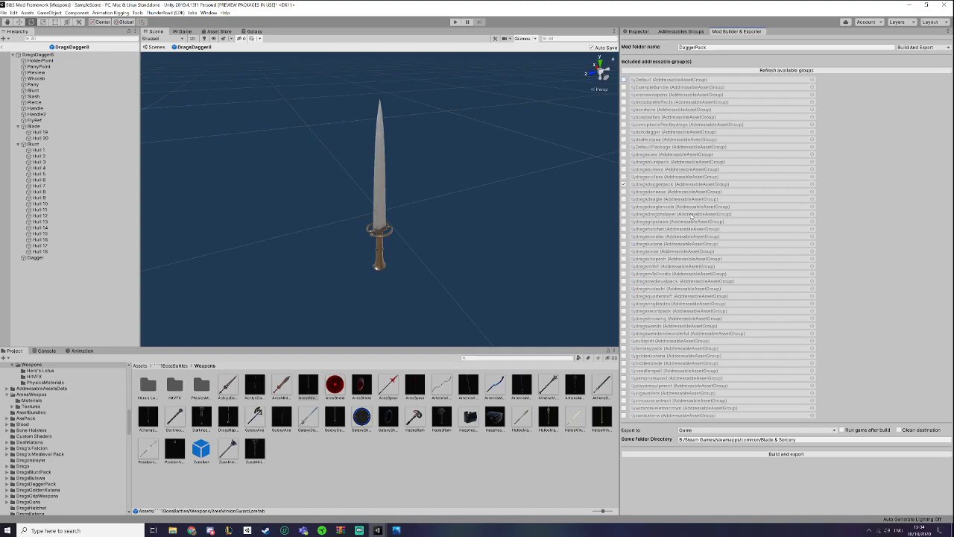
click(759, 440)
- Point the Mod Builder's Game folder Directory at steamapps/common/Blade & Sorcery
click(777, 440)
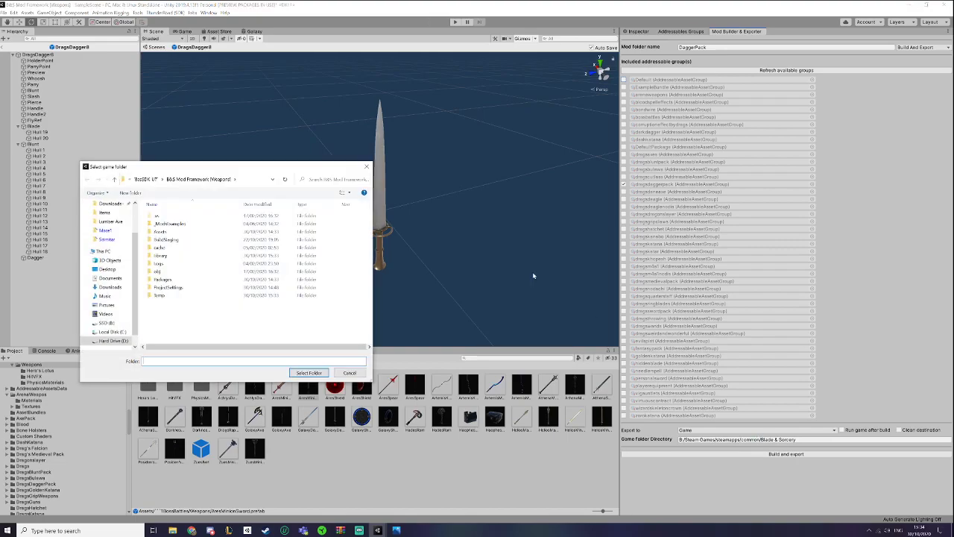
click(366, 166)
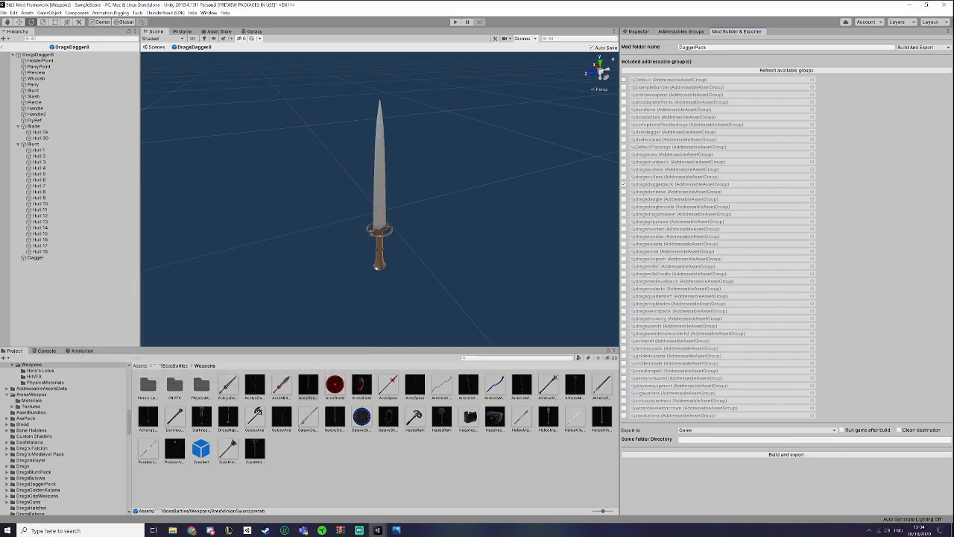
click(720, 438)
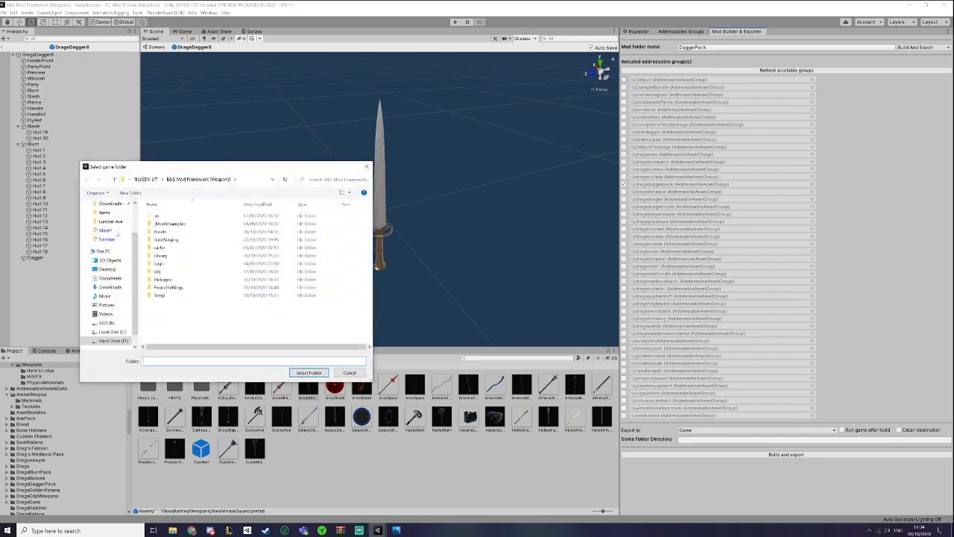
scroll(109, 232, up, 2)
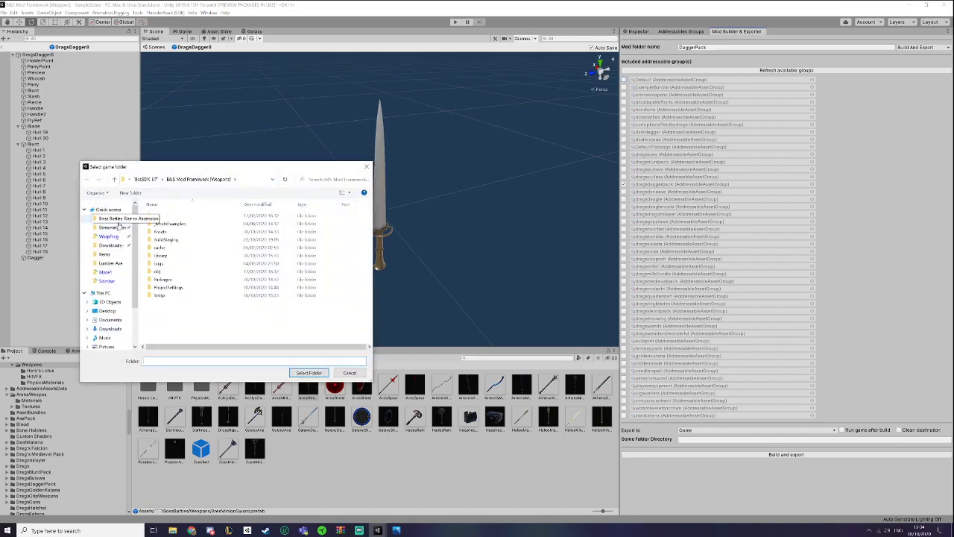
click(112, 226)
click(156, 179)
click(182, 180)
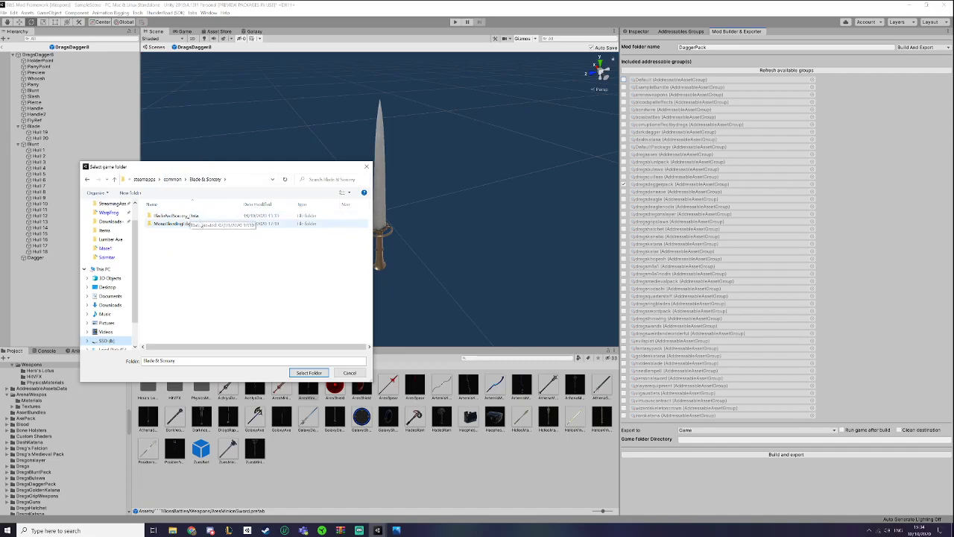
click(309, 372)
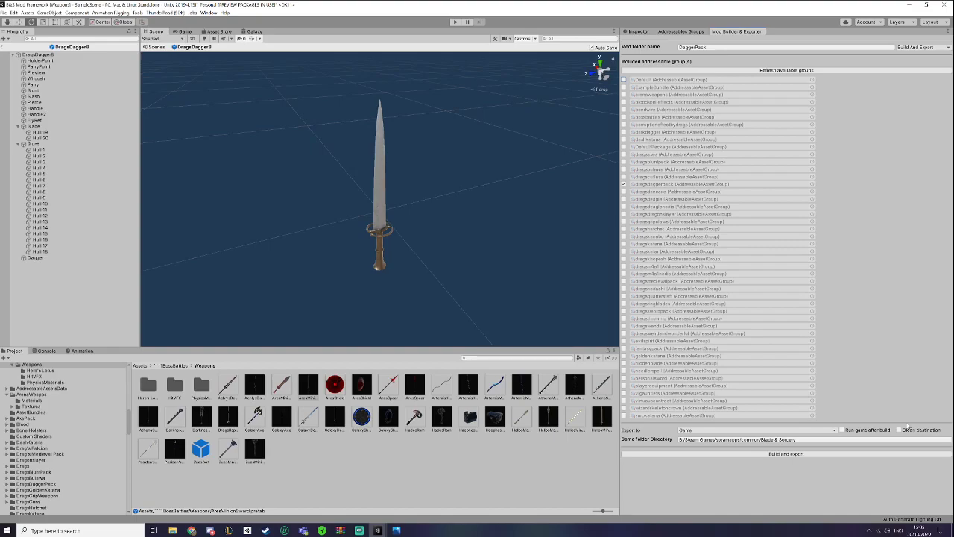
- Start the DaggerPack build and export, declining the build-cache purge and passing the unsaved-scene prompt
click(786, 454)
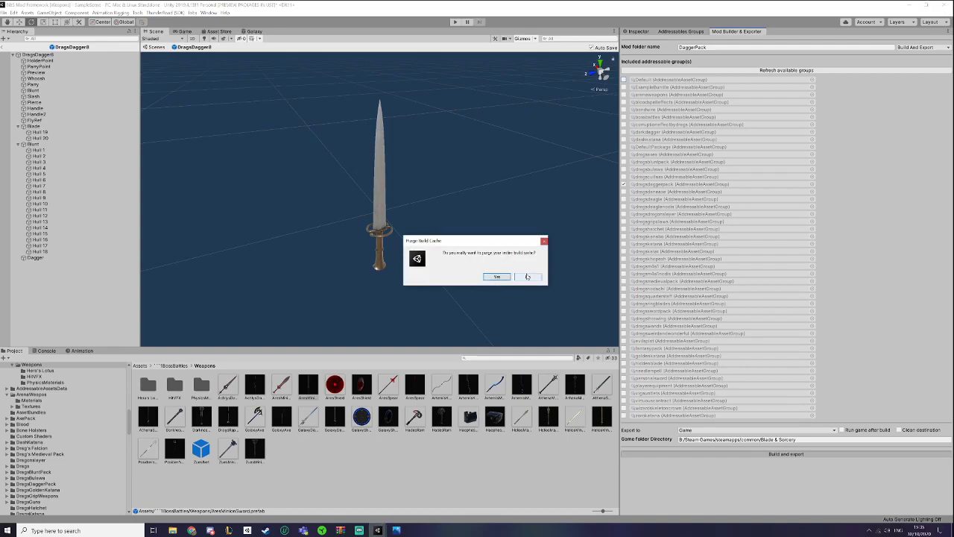
click(527, 276)
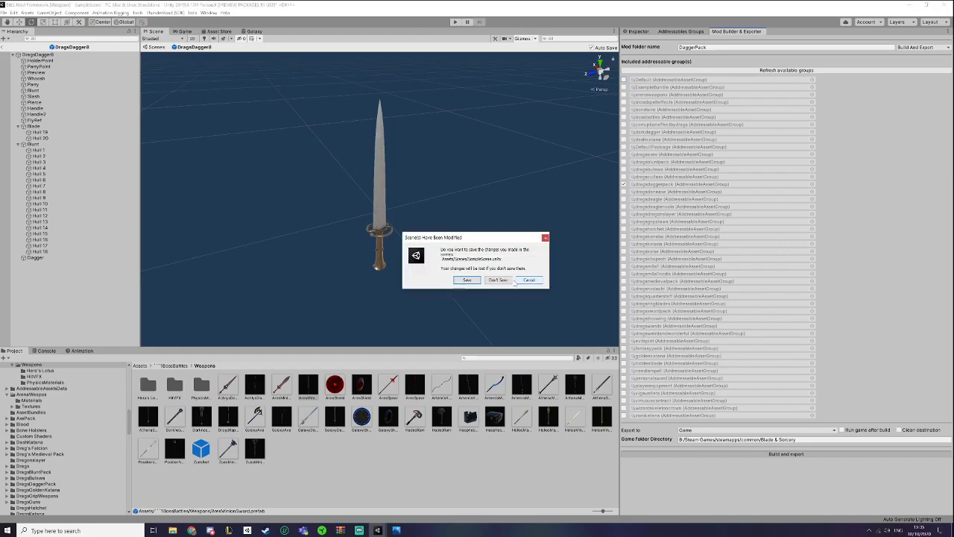
click(476, 280)
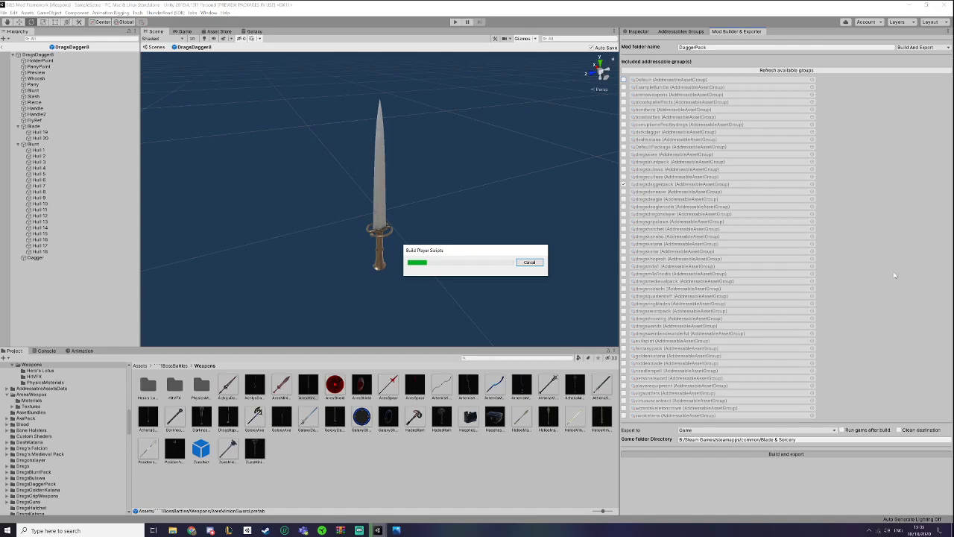
mouse_move(378, 530)
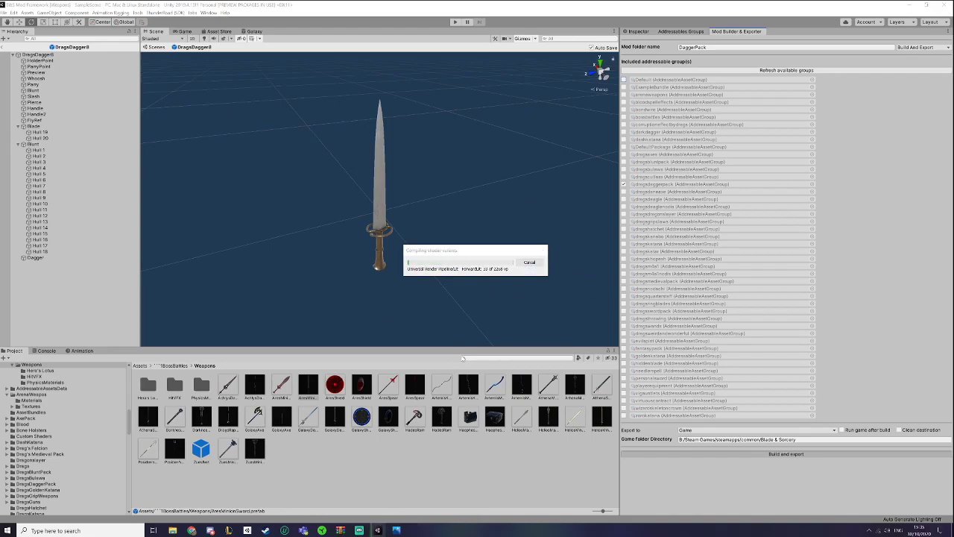
- Switch to the skypole project and close its Addressables Groups window to reveal the temple scene
click(386, 520)
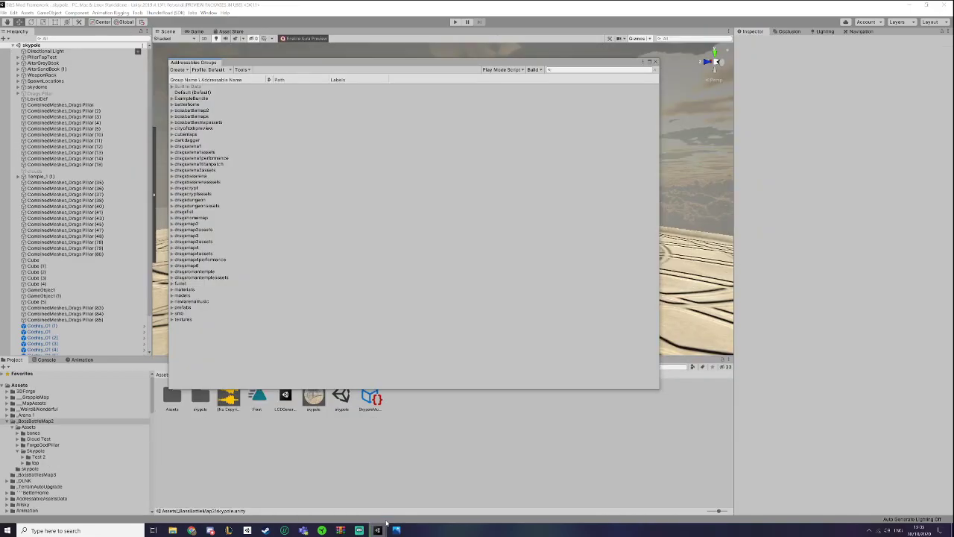
click(656, 62)
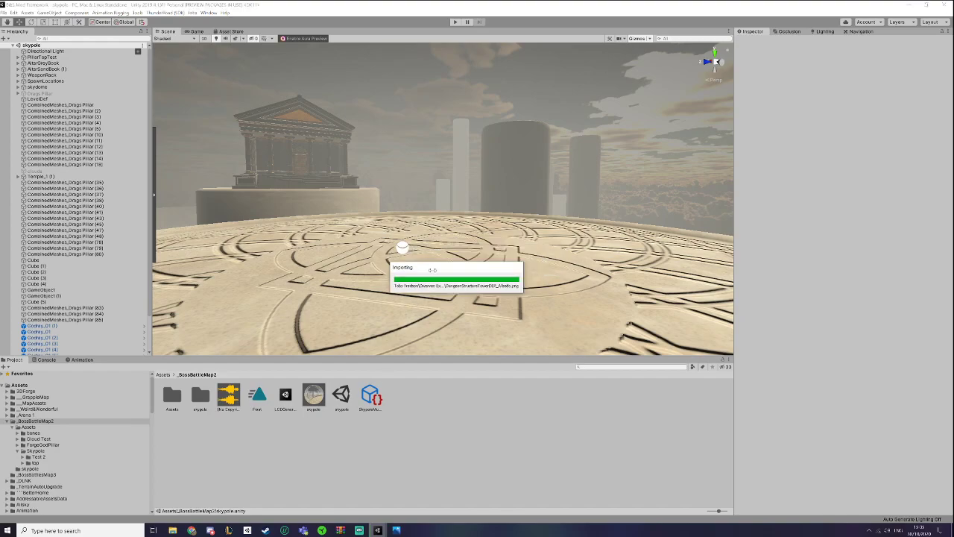
mouse_move(380, 530)
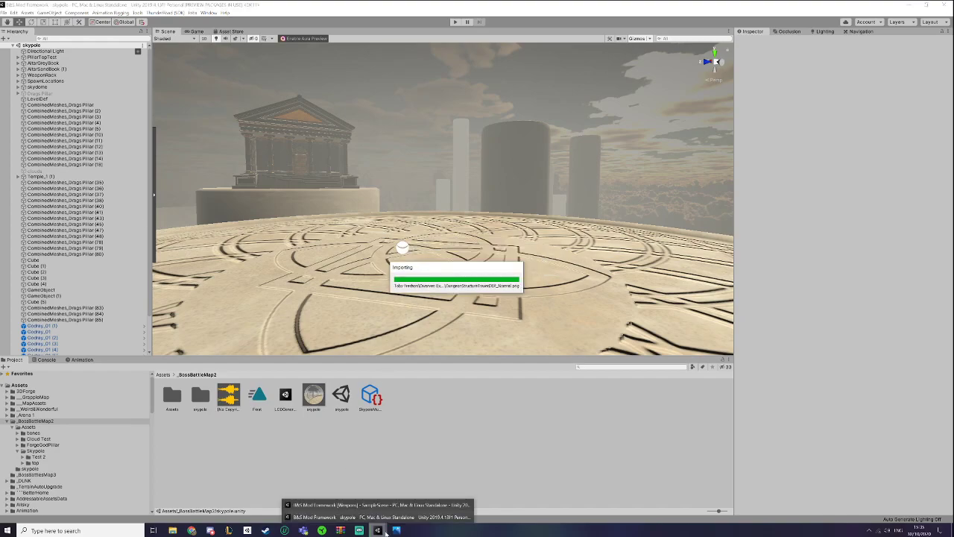
- Open the game's StreamingAssets folder and select several of its folders and files
click(172, 530)
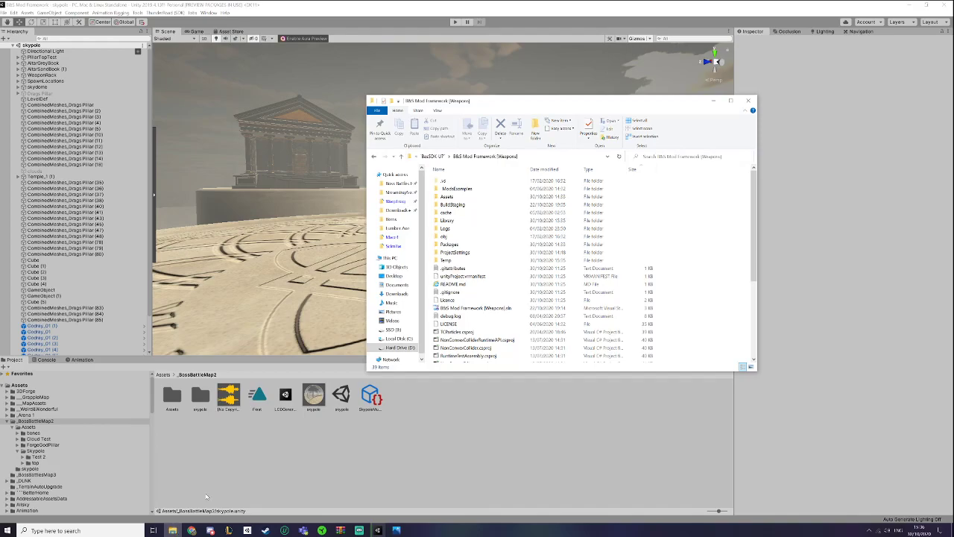
click(399, 192)
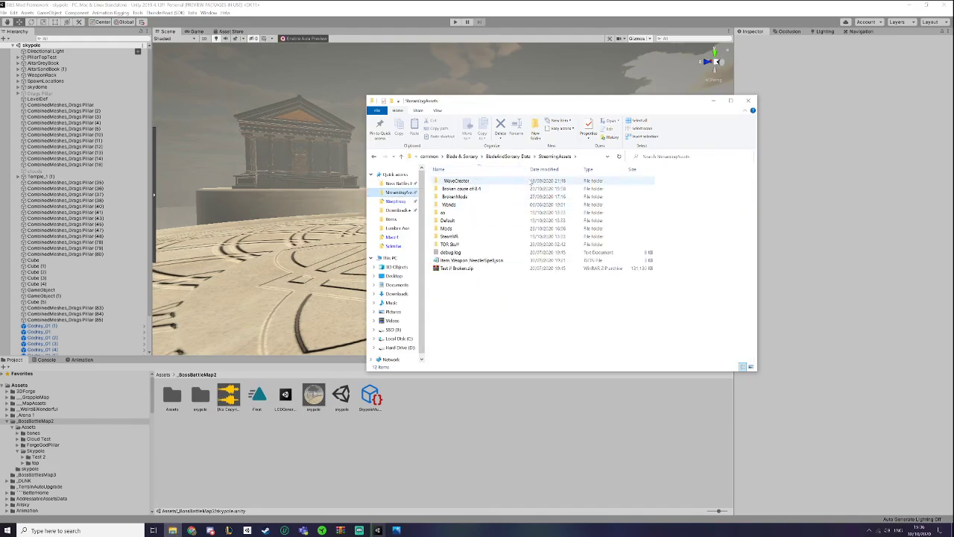
click(459, 196)
shift+click(456, 180)
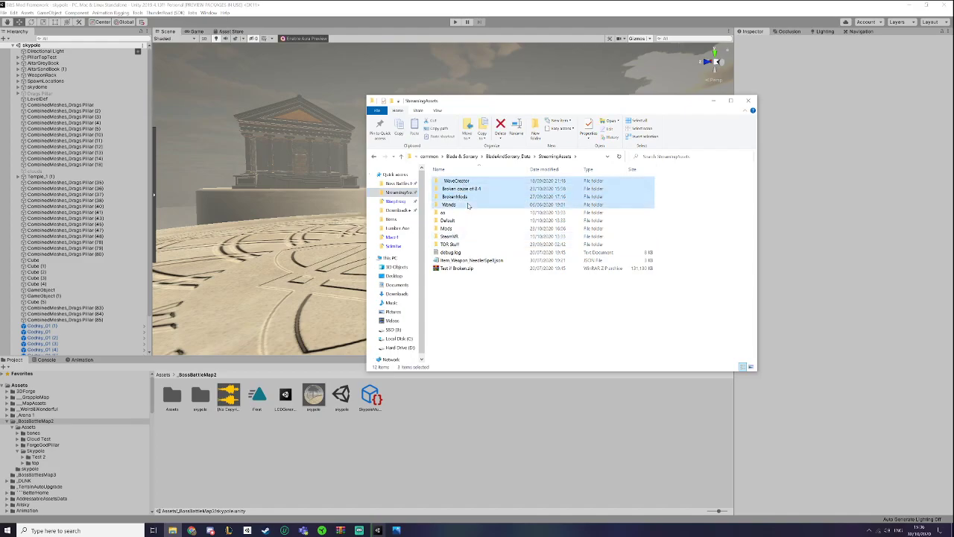
ctrl+click(461, 245)
ctrl+click(465, 261)
ctrl+click(465, 268)
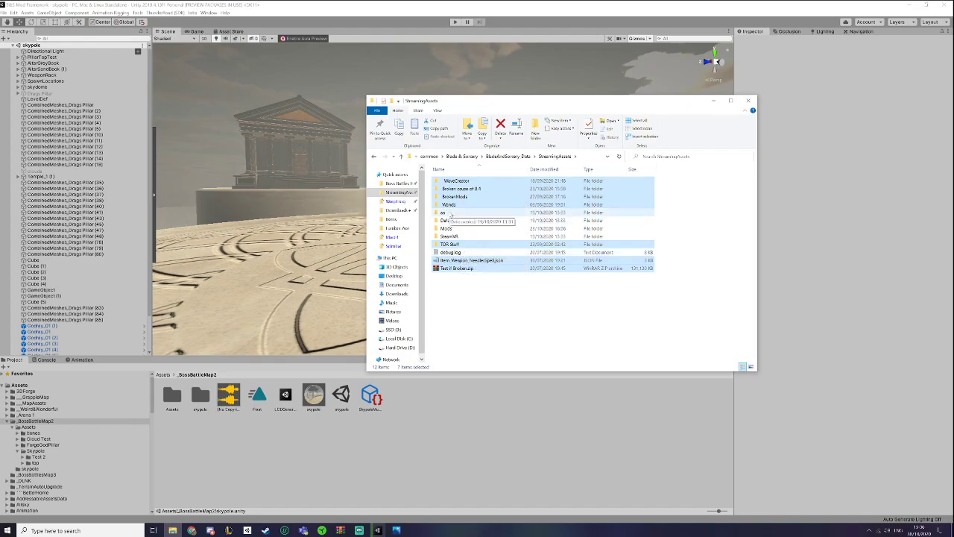
- Browse into the Default folder and read its Readme.txt
double_click(446, 213)
click(515, 157)
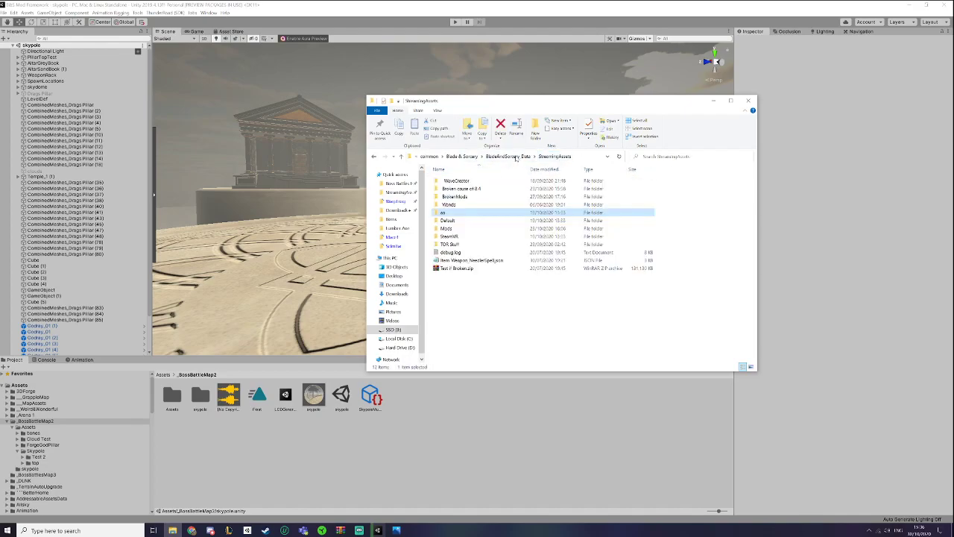
double_click(459, 222)
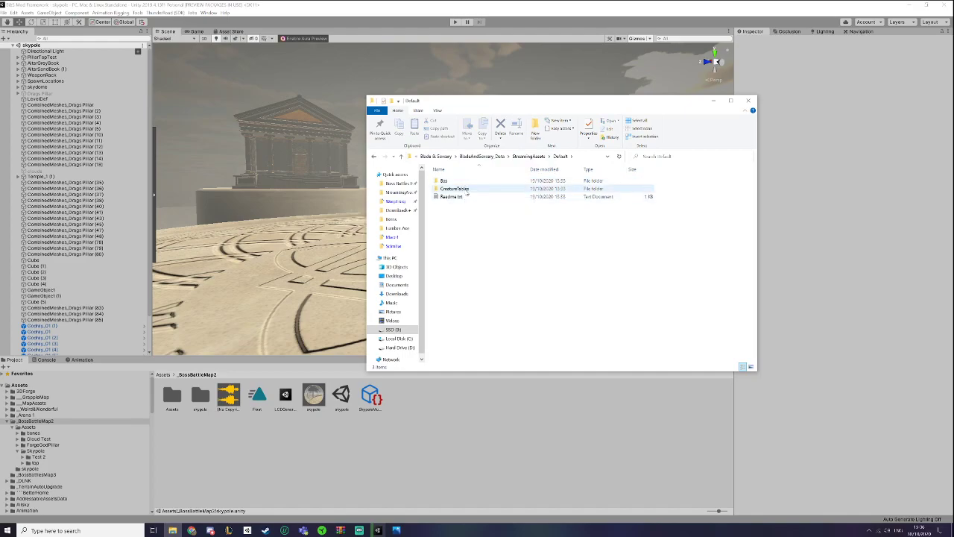
click(456, 196)
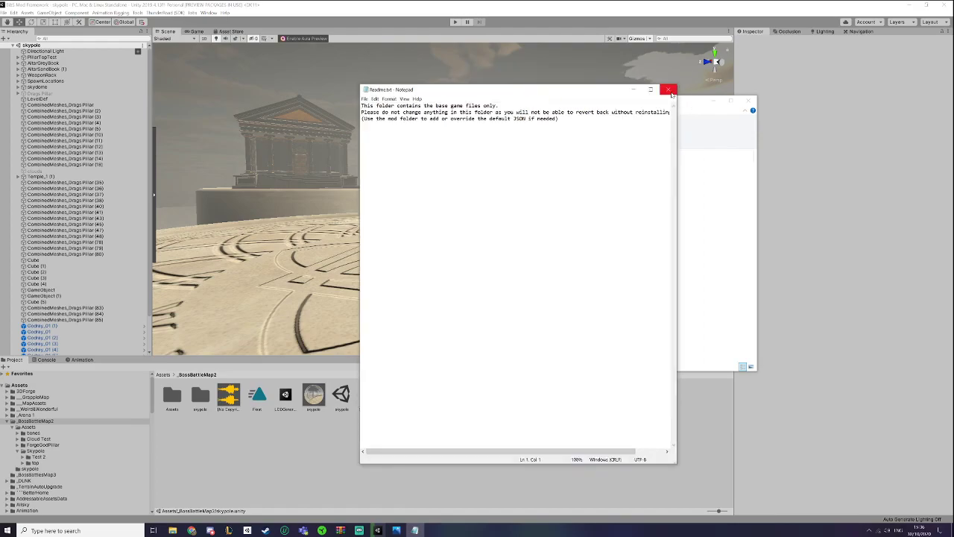
click(670, 91)
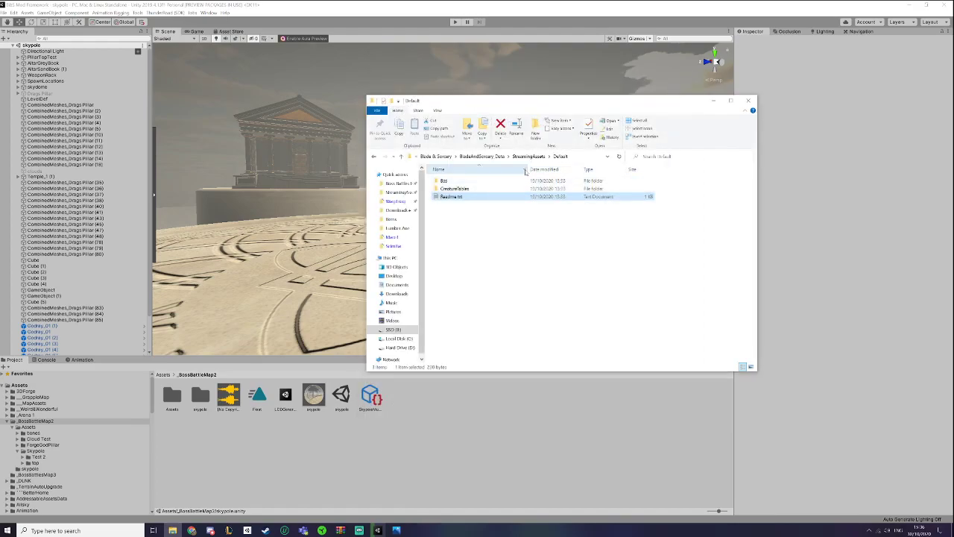
- Peek into CreatureTables, then return to StreamingAssets and open the Mods folder
double_click(490, 188)
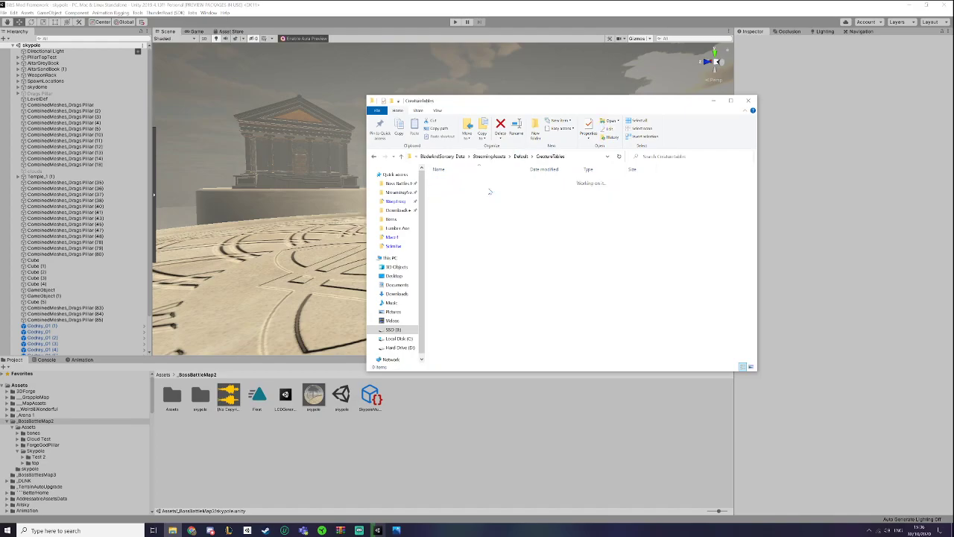
click(521, 157)
click(526, 157)
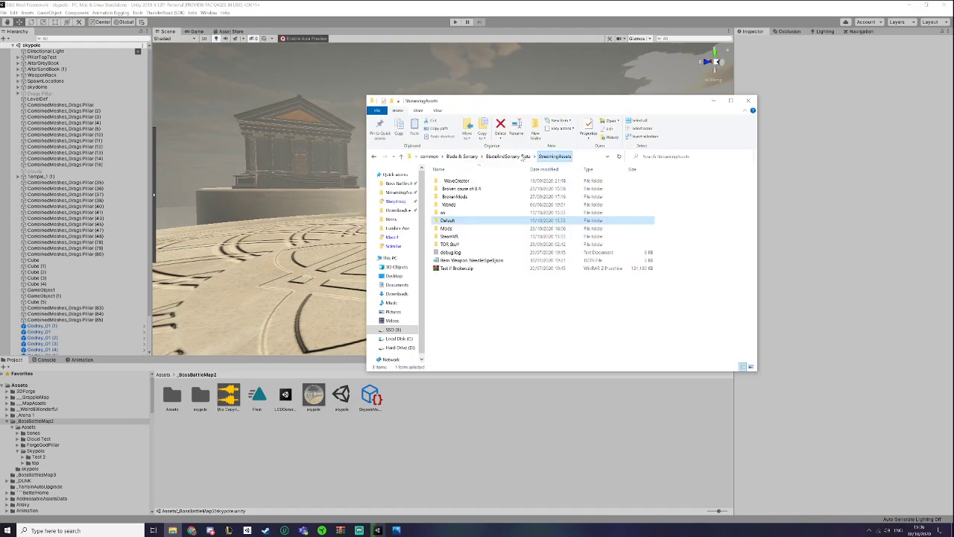
double_click(454, 229)
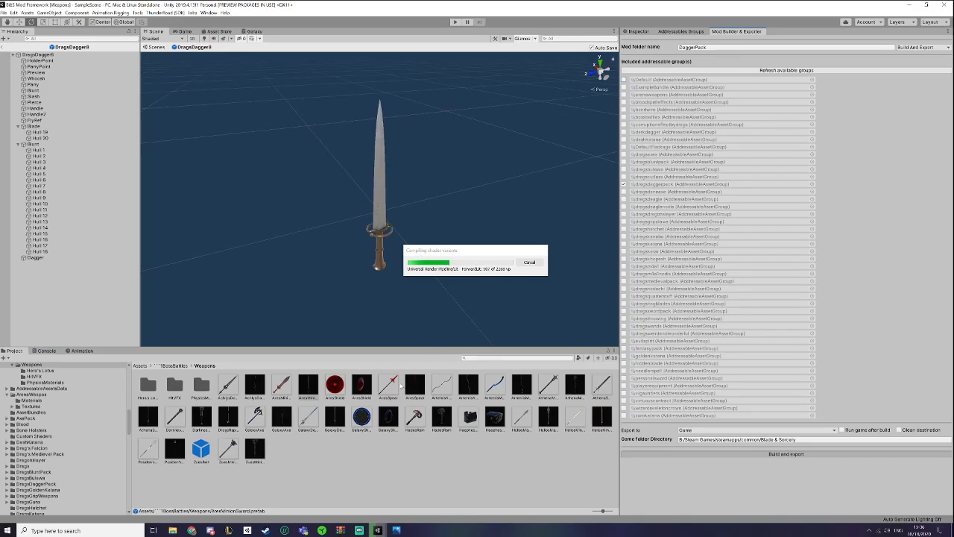
- Create a new folder named DaggerPack inside the Mods folder
click(172, 530)
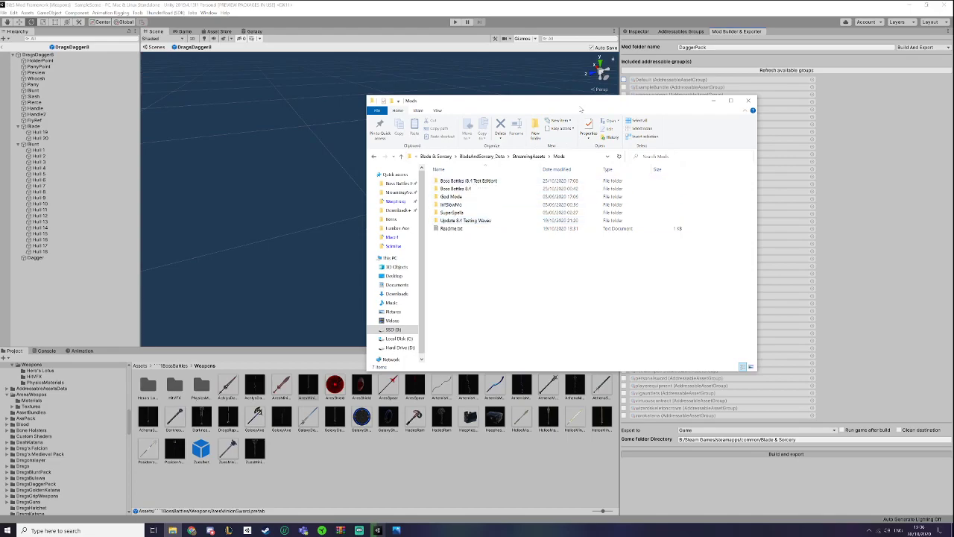
drag(580, 109, 509, 120)
right_click(387, 258)
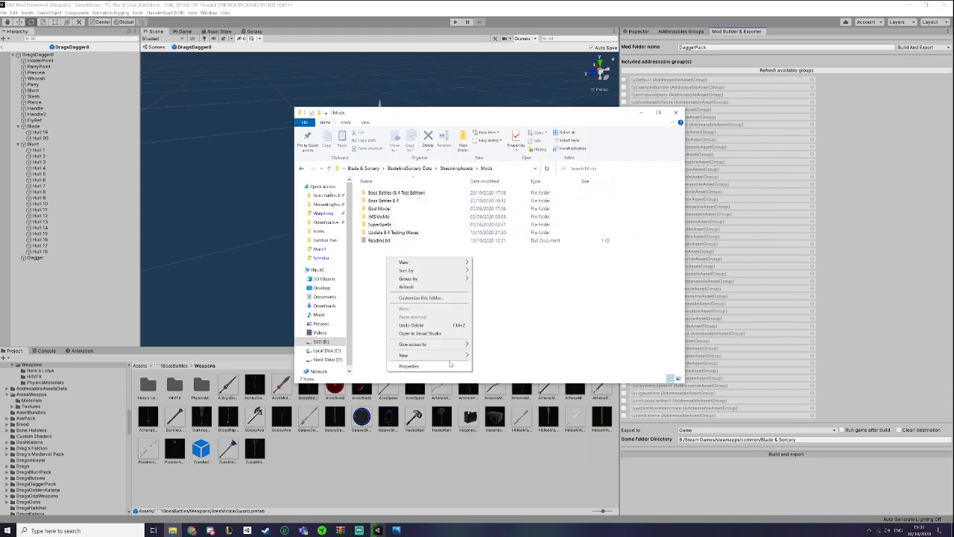
mouse_move(462, 357)
click(498, 355)
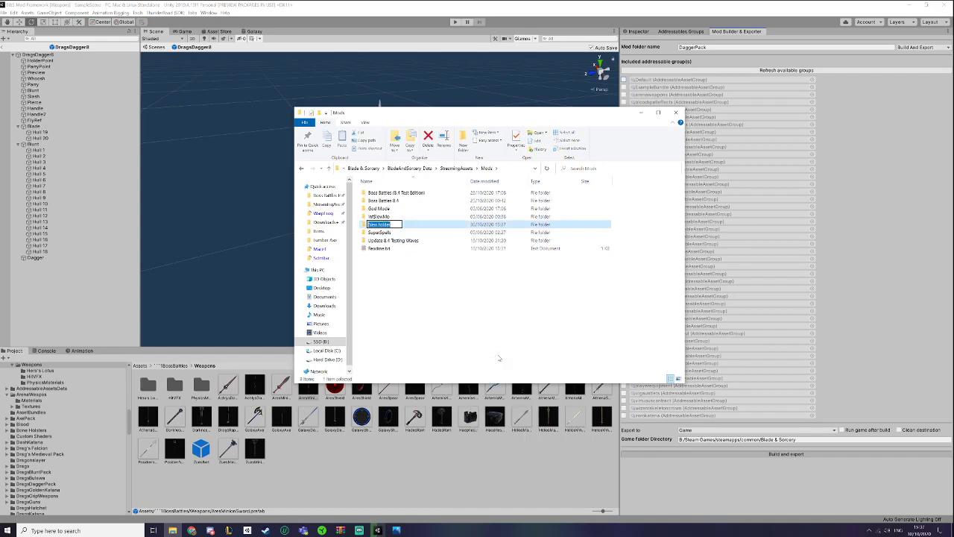
text(DaggerPack)
key(Return)
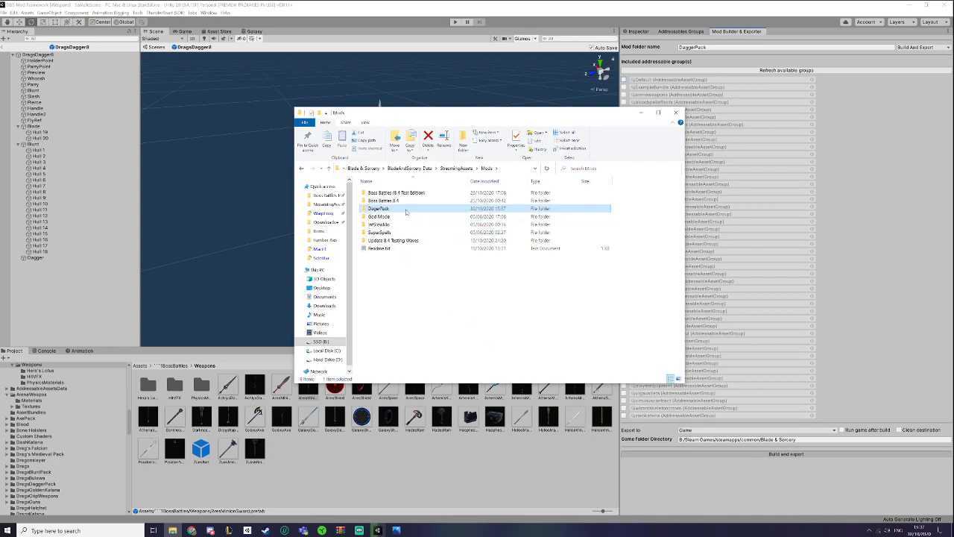
- Open the empty DaggerPack folder beside a second window at StreamingAssets/Default/bas/Items
double_click(406, 212)
right_click(413, 214)
mouse_move(482, 316)
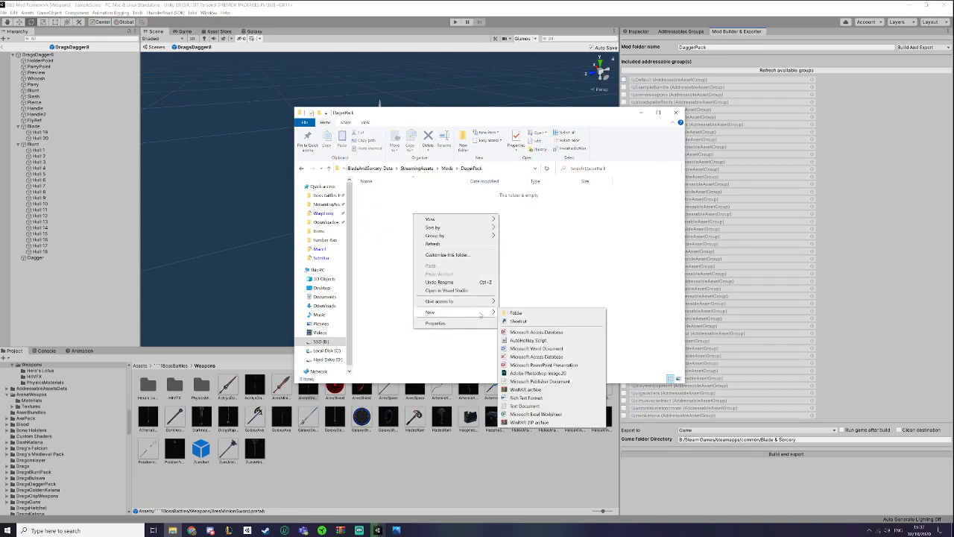
click(385, 261)
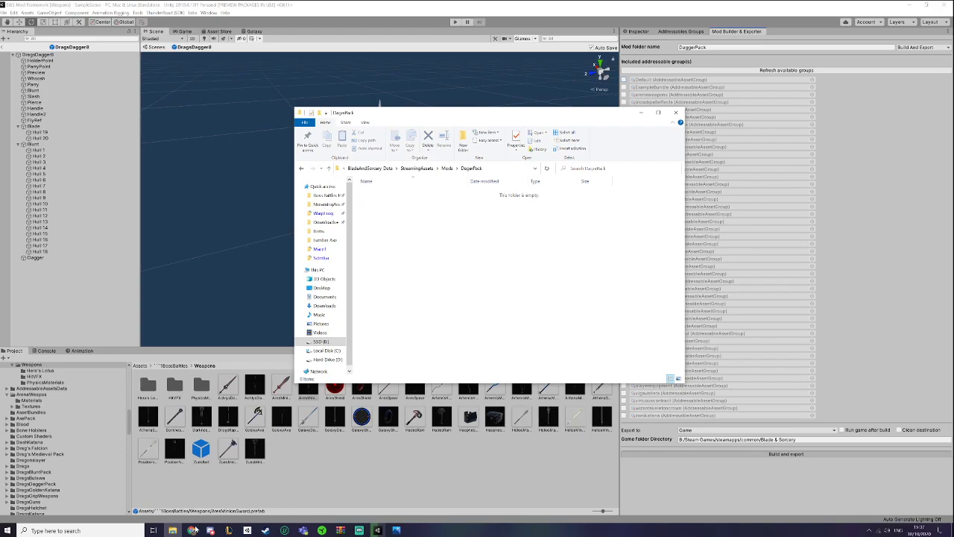
right_click(173, 530)
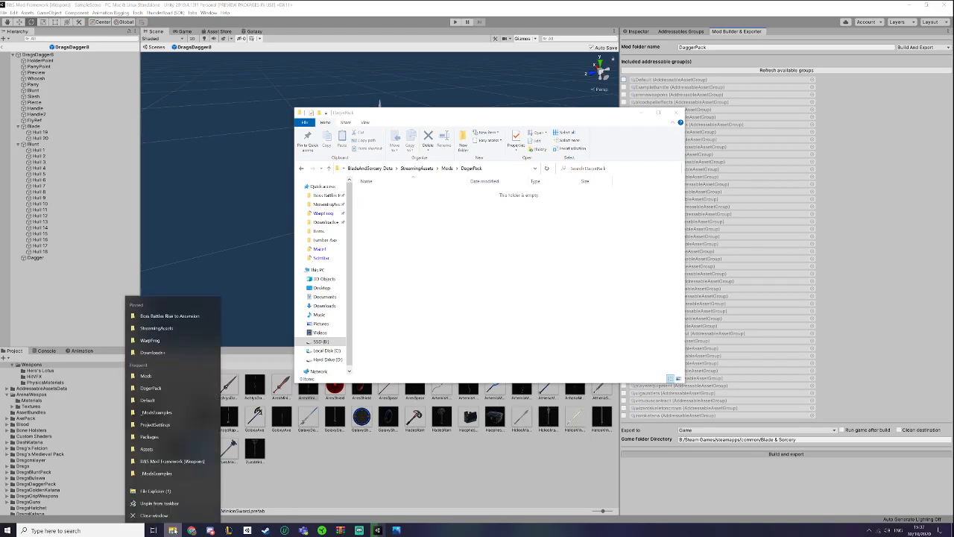
click(157, 327)
drag(447, 125, 277, 164)
double_click(209, 277)
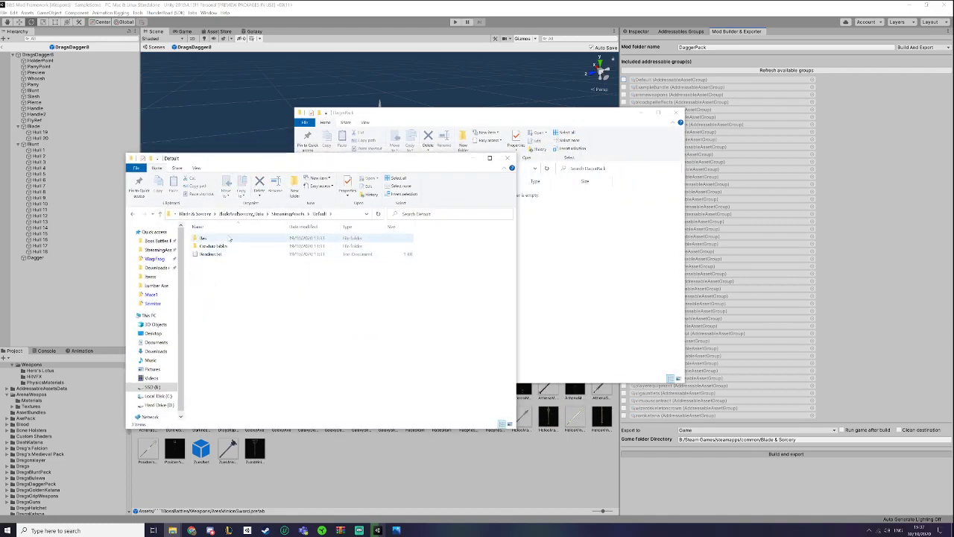
double_click(229, 239)
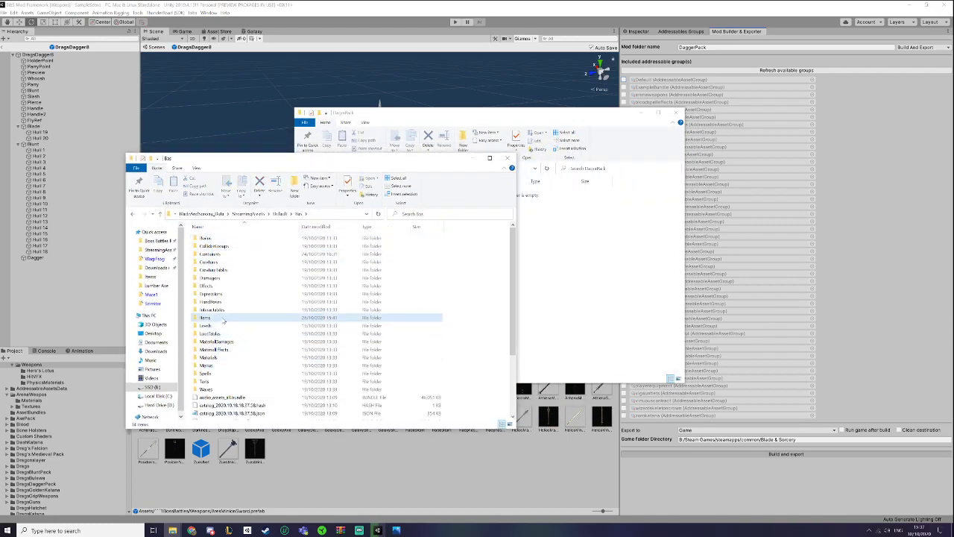
double_click(222, 319)
drag(267, 159, 194, 151)
drag(372, 119, 532, 153)
scroll(138, 304, down, 20)
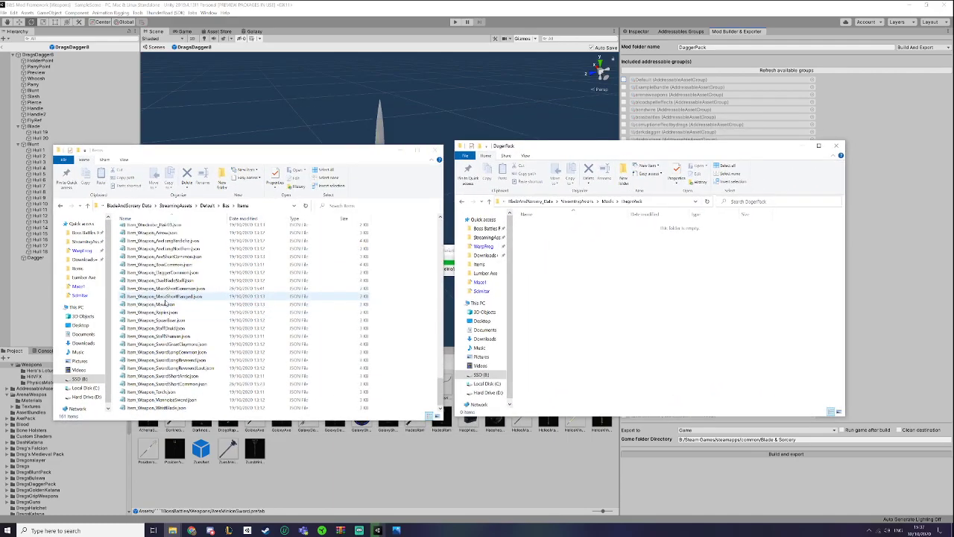
- Copy Item_Weapon_DaggerCommon.json into the DaggerPack folder
click(162, 273)
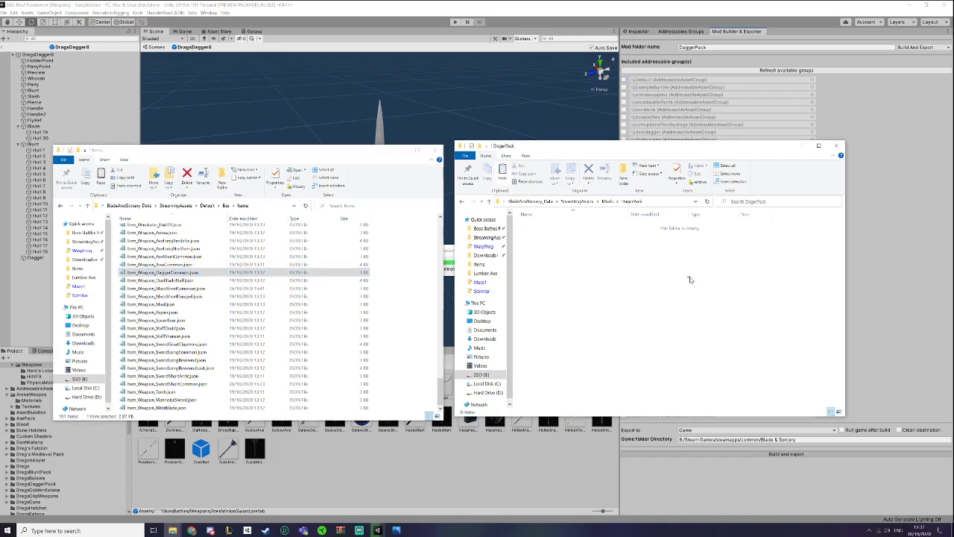
click(631, 140)
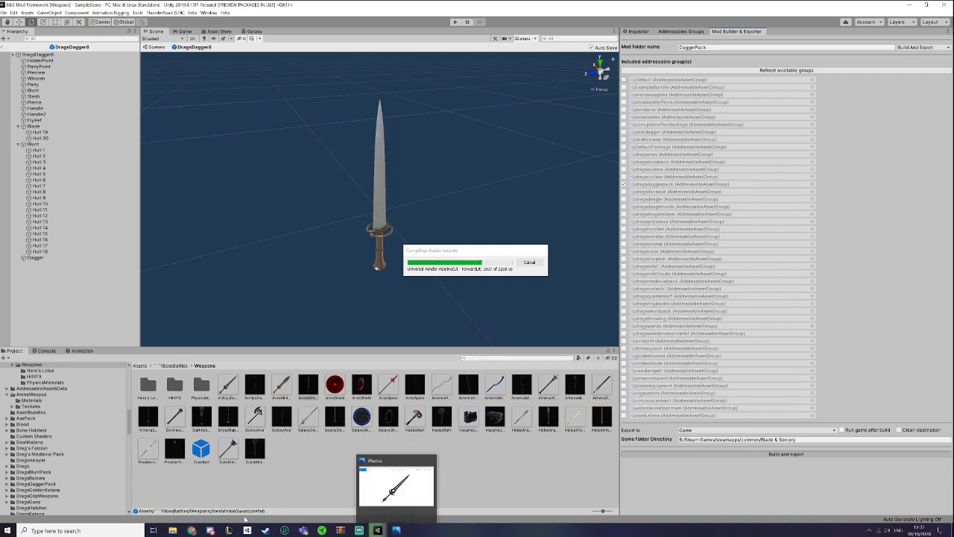
click(172, 517)
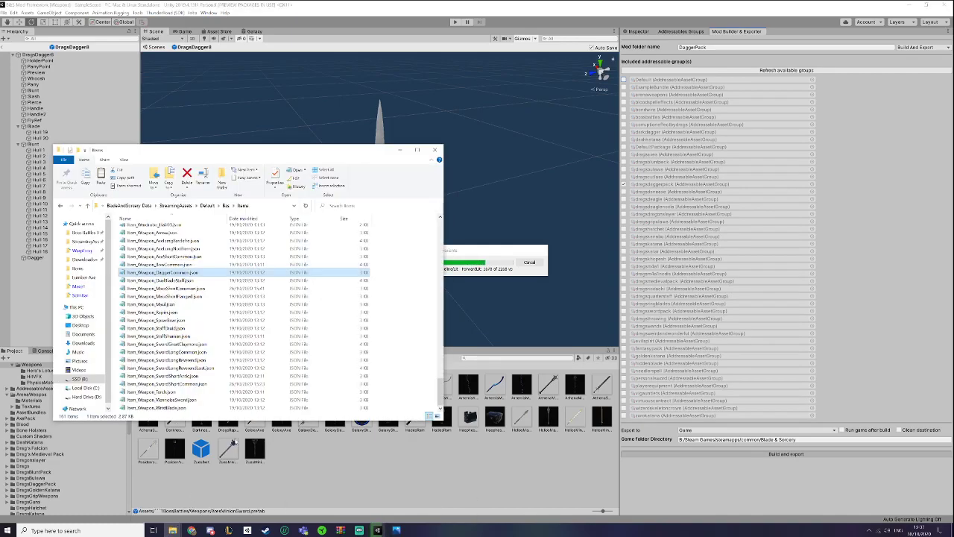
click(176, 511)
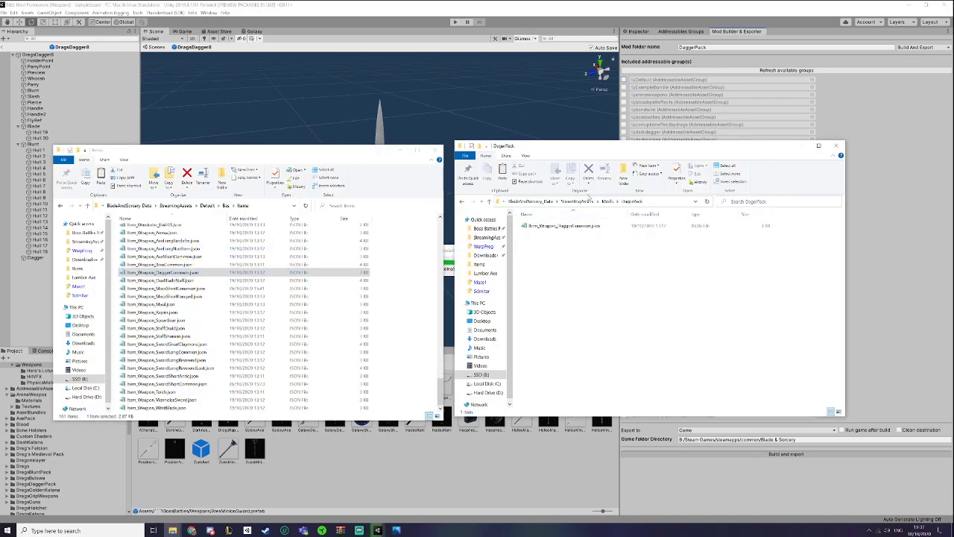
drag(589, 148, 279, 155)
- Rename the copy to Item_Weapon_DragsDagger1.json and open it in Notepad++
click(241, 232)
click(240, 233)
drag(247, 233, 283, 232)
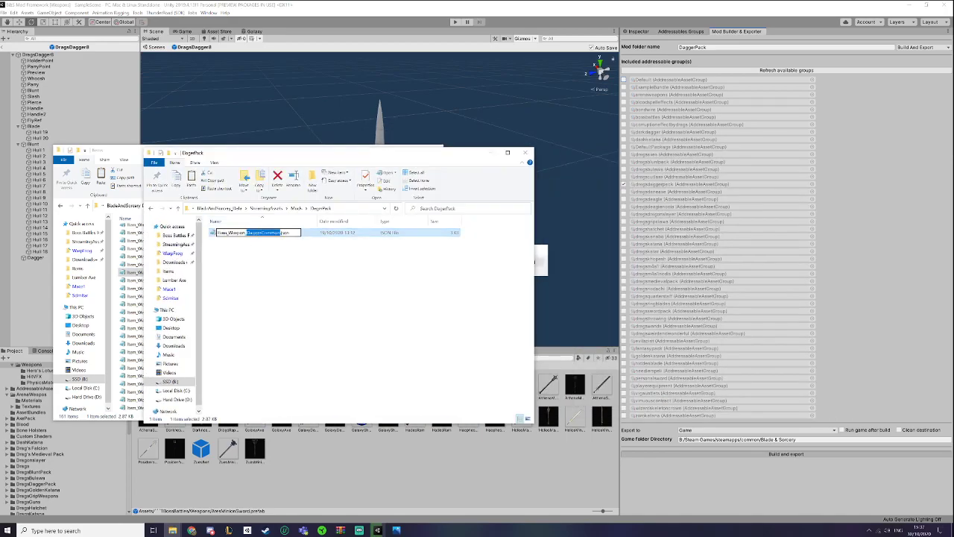
text(Dagge)
text(rDagger1)
key(Return)
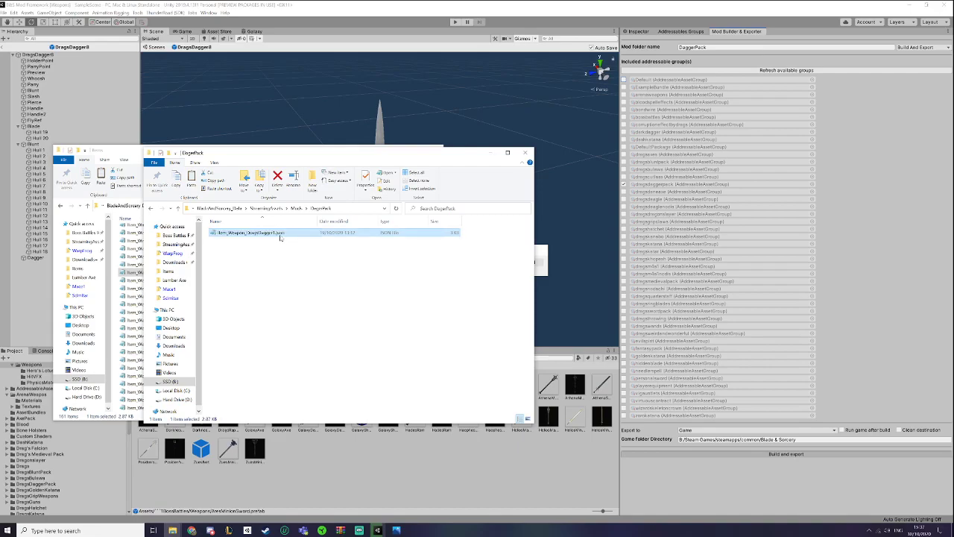
right_click(279, 234)
click(295, 278)
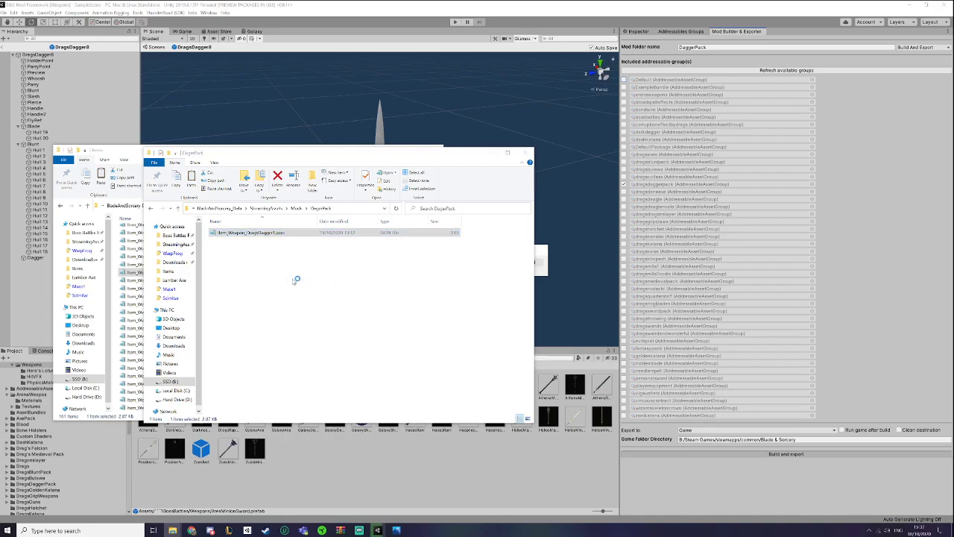
- Change the id to DragsDagger1 and the prefabAddress to DragsDaggerPack.Dagger1
drag(86, 9, 121, 14)
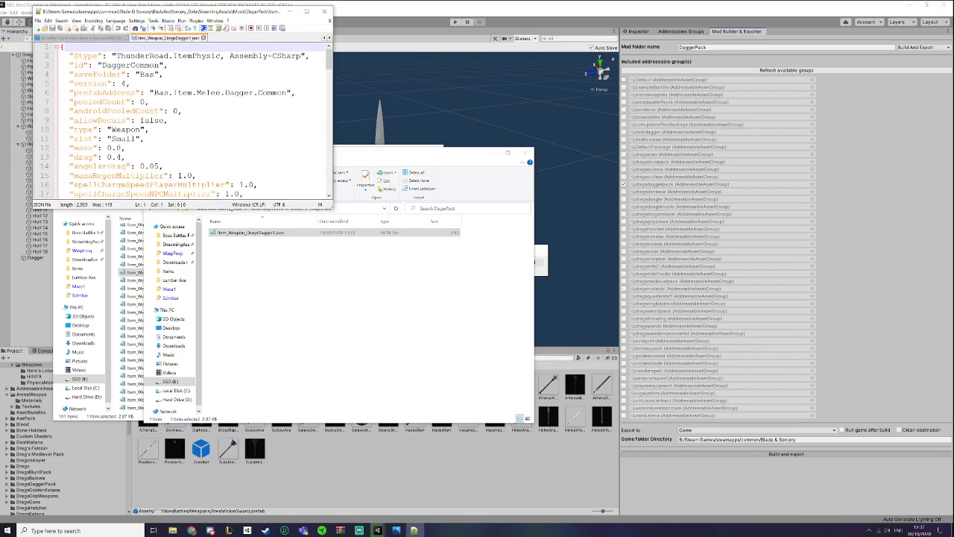
drag(328, 209, 632, 474)
drag(159, 66, 107, 66)
text(ragsDagger1)
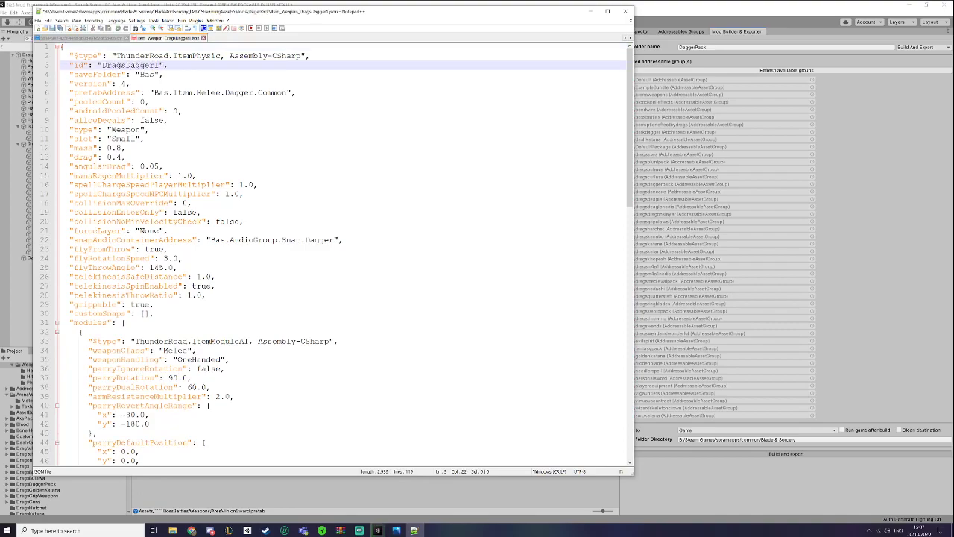
drag(153, 92, 289, 93)
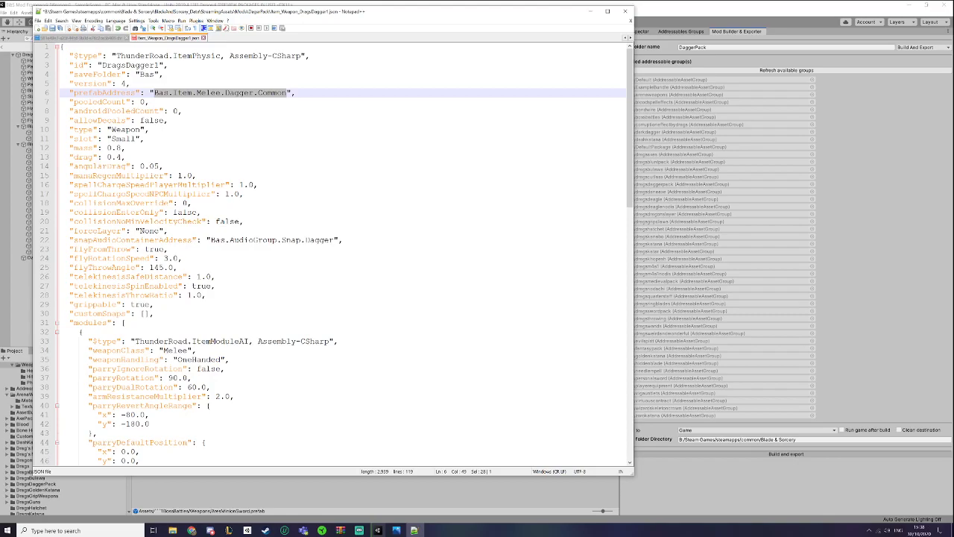
text(Drags)
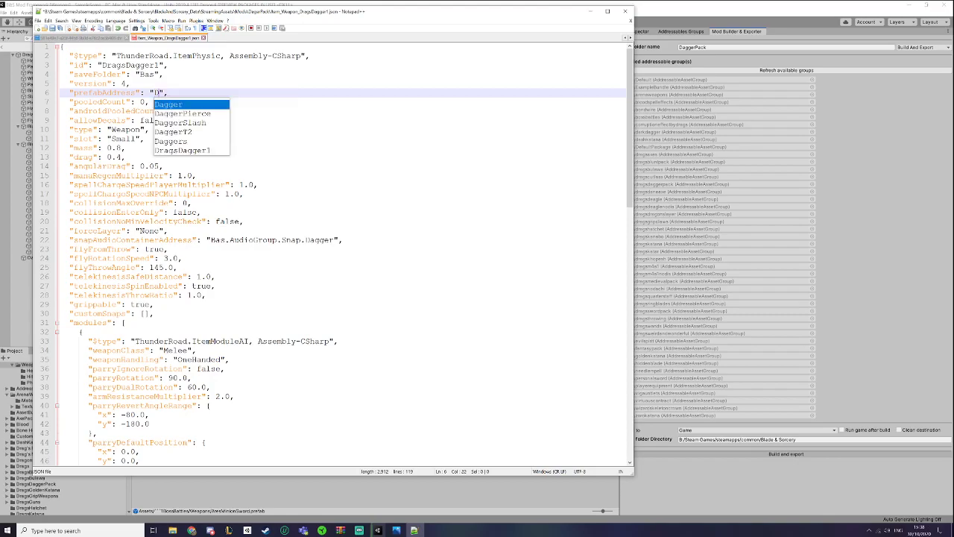
text(DaggerPa)
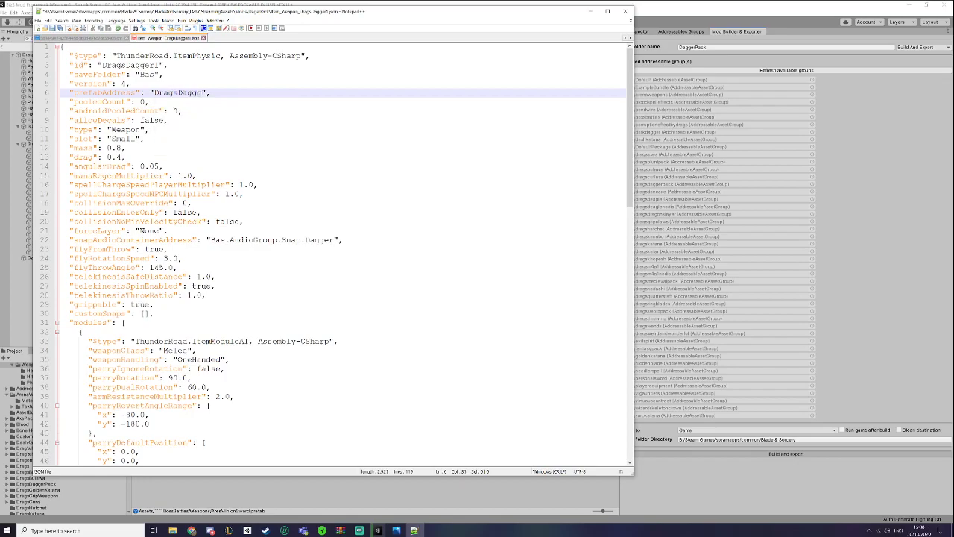
text(ck.)
text(Dagger)
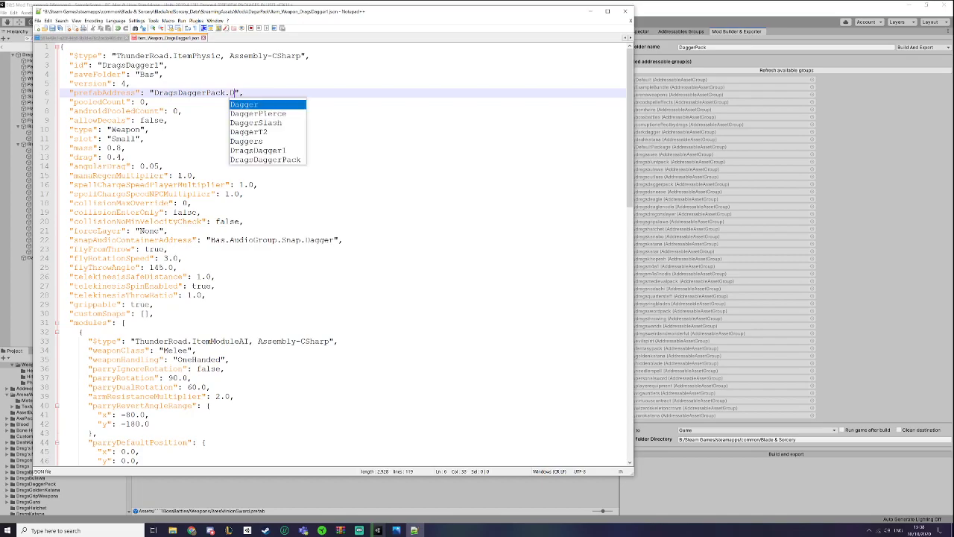
text(11)
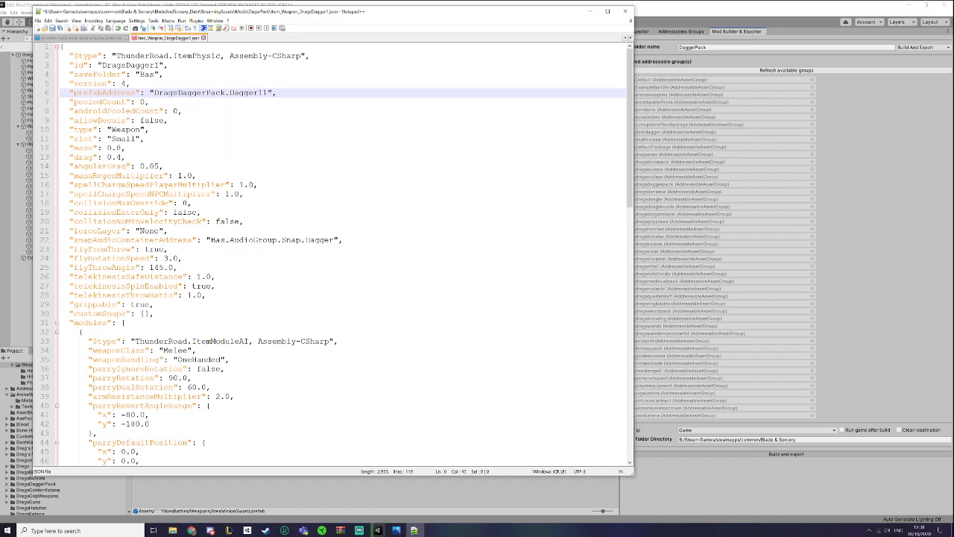
- Review the type, slot, mass and drag lines, weaponClass Melee and weaponHandling OneHanded
drag(71, 129, 126, 156)
click(196, 176)
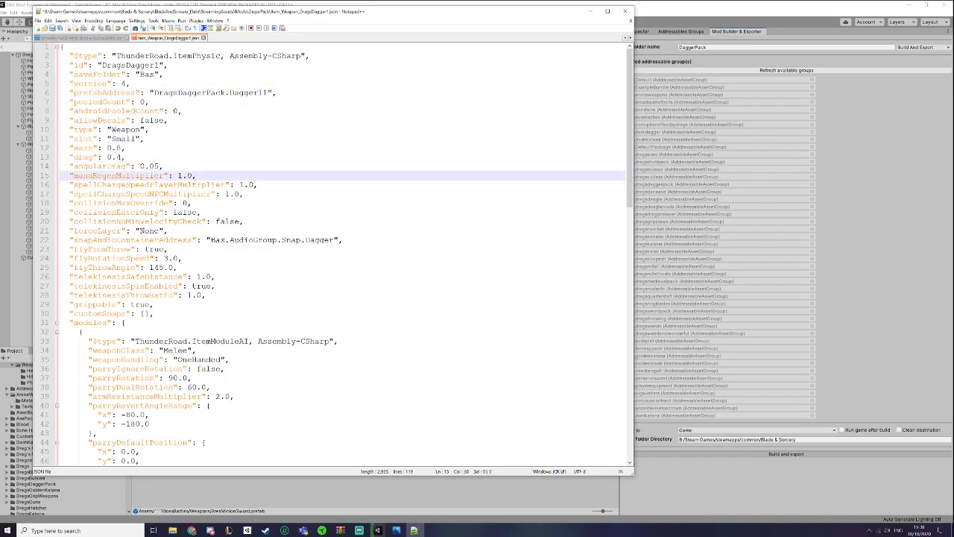
scroll(332, 253, down, 4)
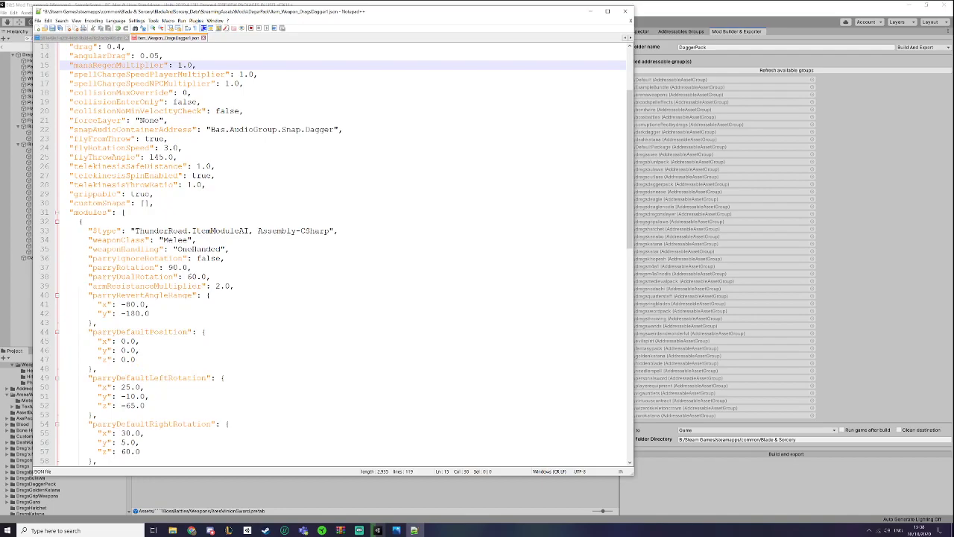
drag(88, 240, 145, 240)
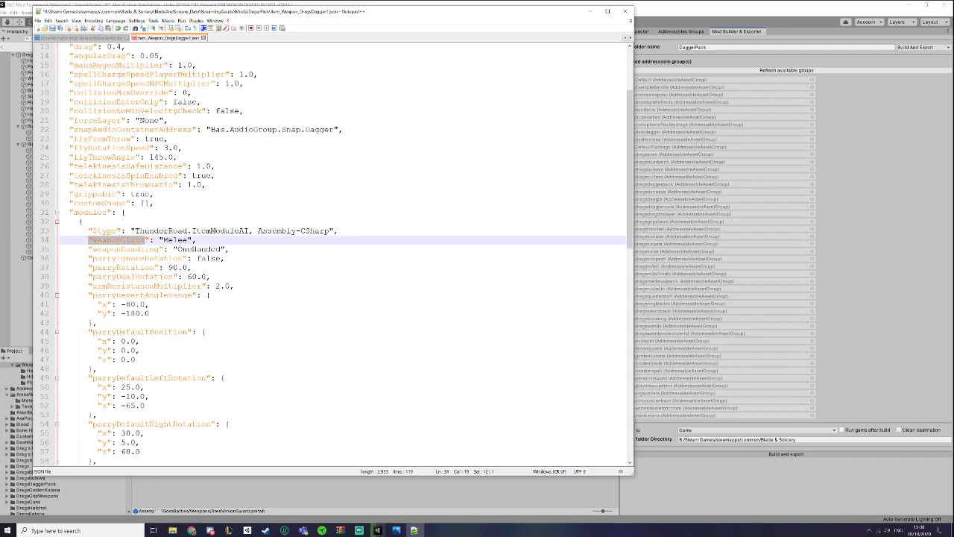
double_click(175, 240)
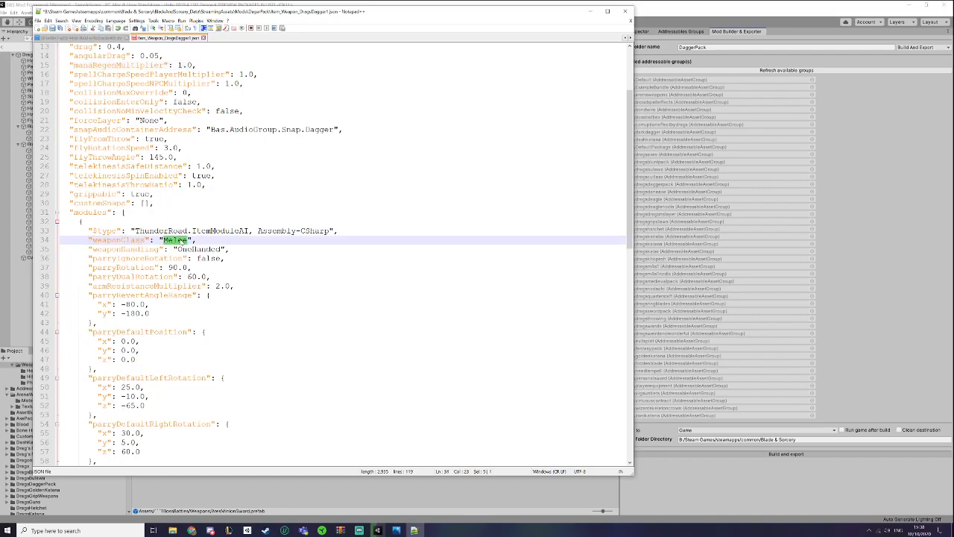
drag(88, 249, 156, 249)
click(181, 249)
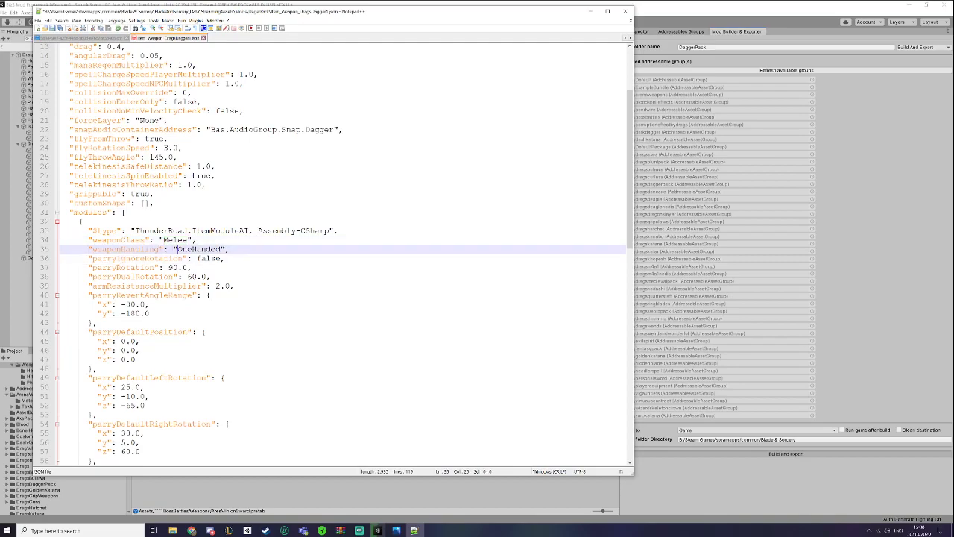
drag(178, 249, 222, 251)
scroll(220, 252, down, 20)
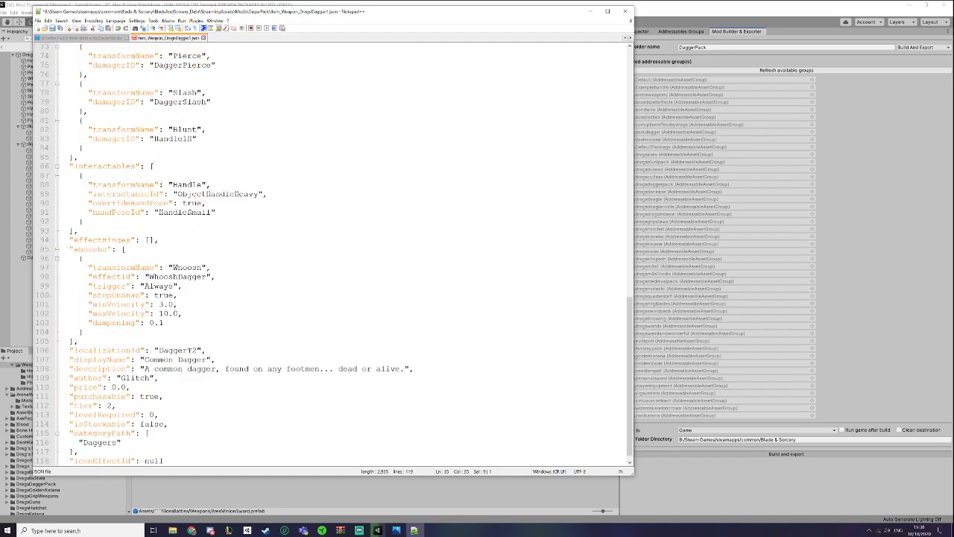
scroll(221, 252, up, 8)
scroll(221, 252, down, 8)
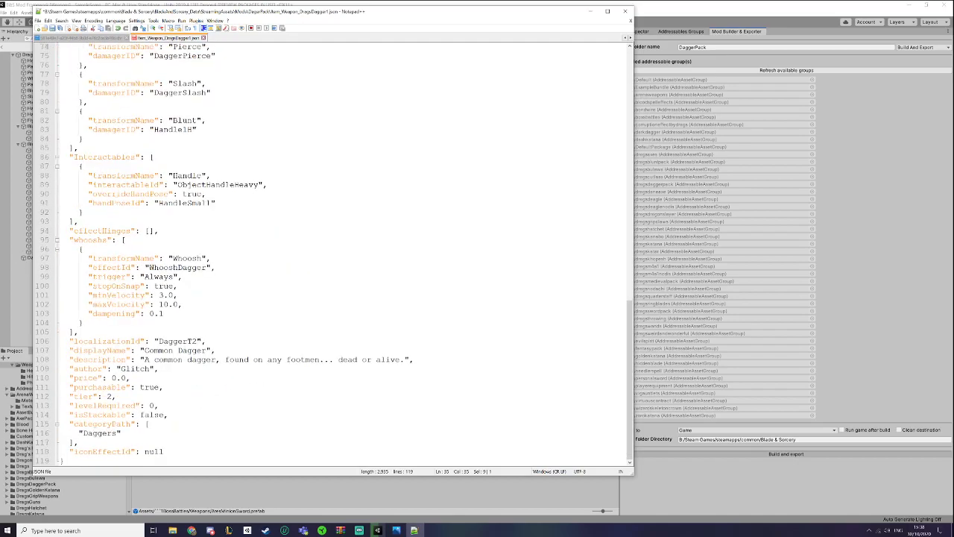
- Reorder lines in the localizationId block and extend the id to DragsDagger11
click(111, 341)
key(ctrl+shift+Down)
key(ctrl+shift+Down)
click(112, 395)
key(ctrl+shift+Up)
key(ctrl+shift+Up)
click(139, 305)
scroll(336, 252, up, 15)
scroll(336, 252, up, 8)
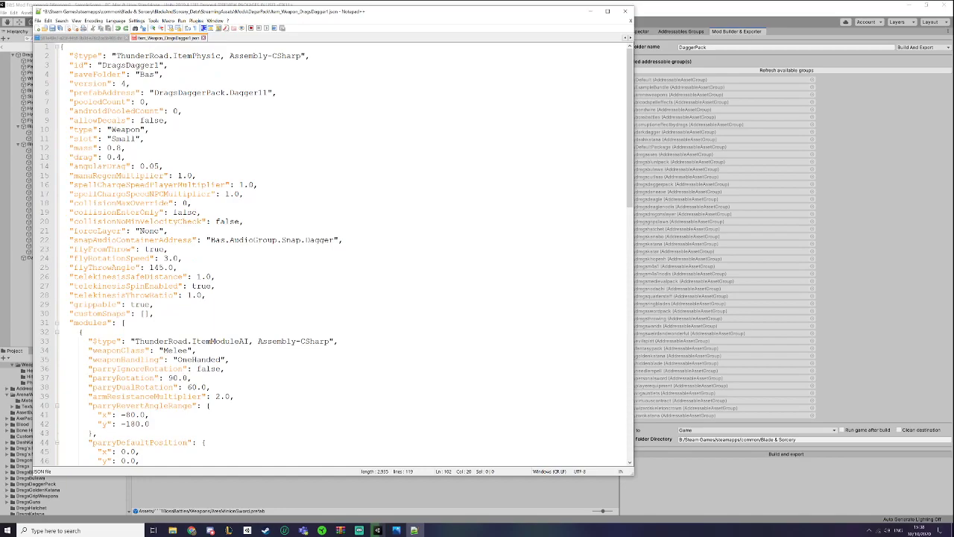
click(162, 65)
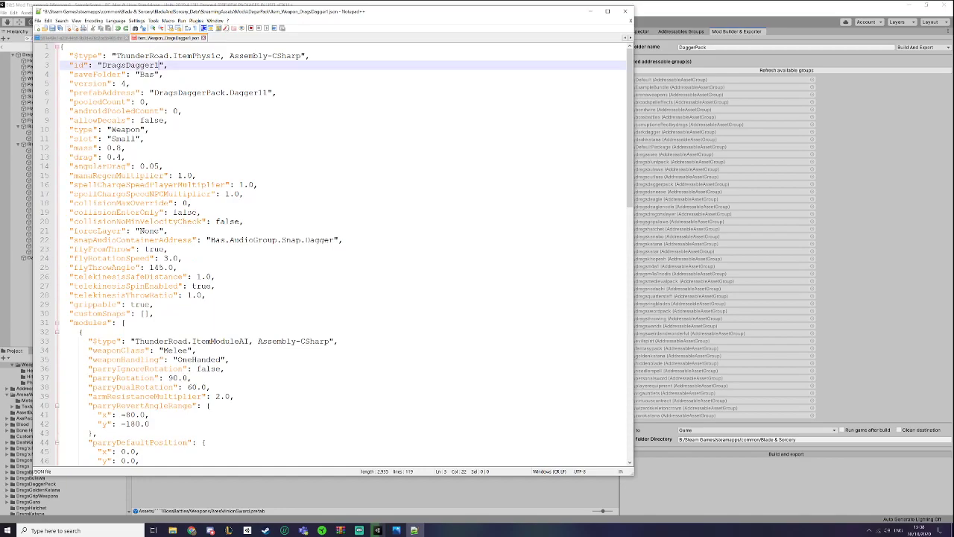
text(1)
click(130, 83)
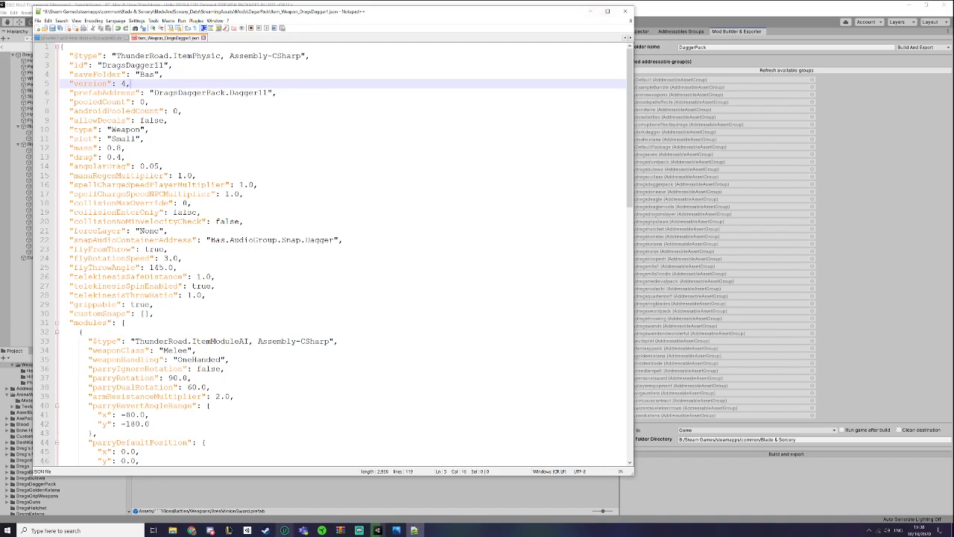
mouse_move(172, 530)
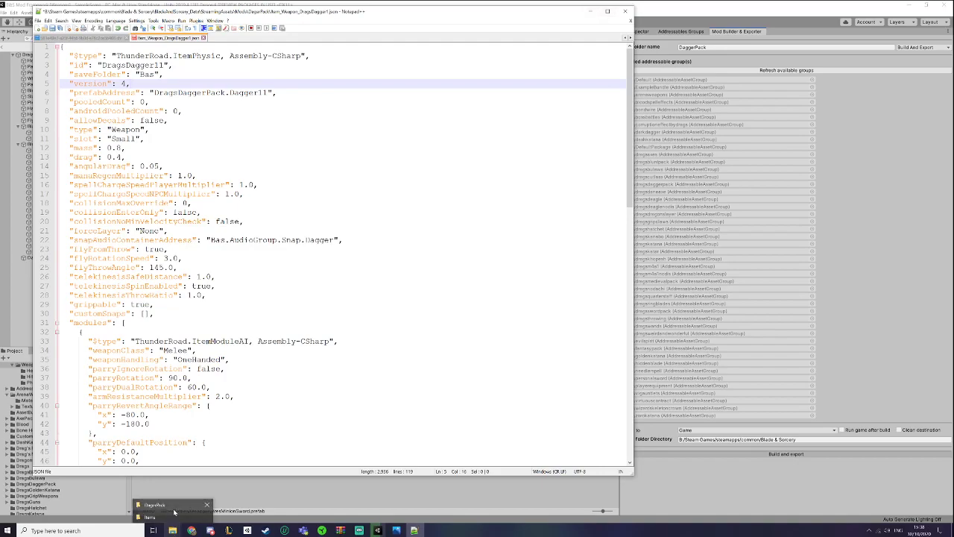
- From the DaggerPack window, go up to StreamingAssets and into Default/Bas
click(173, 514)
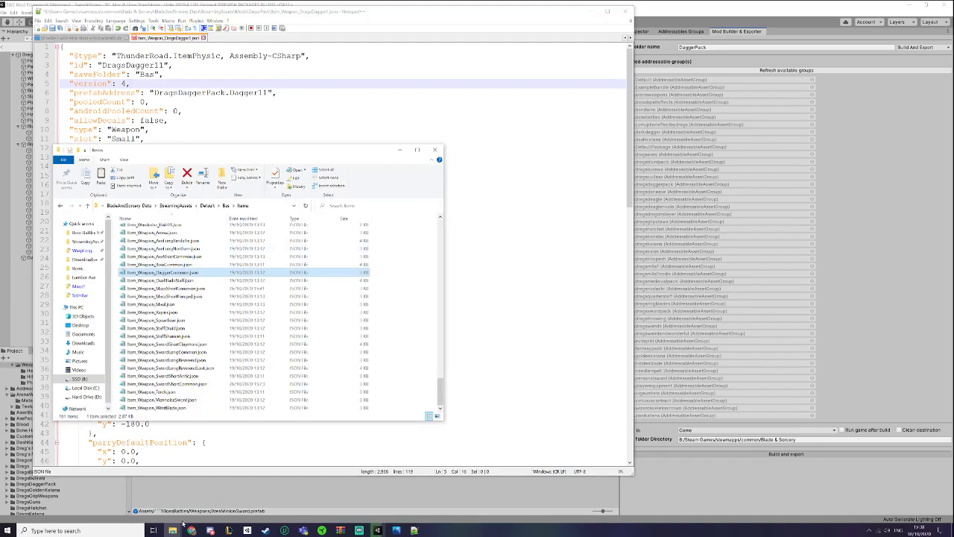
mouse_move(172, 530)
click(153, 512)
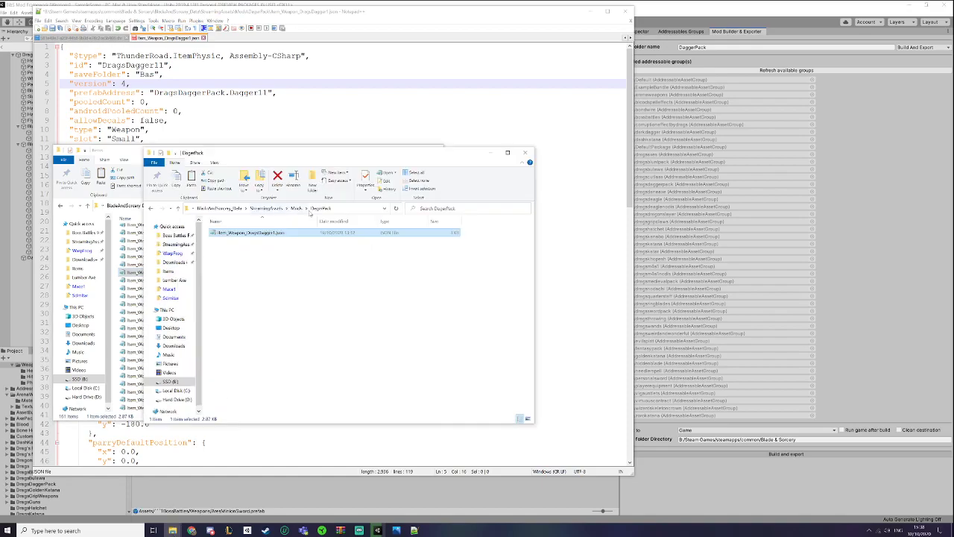
click(297, 209)
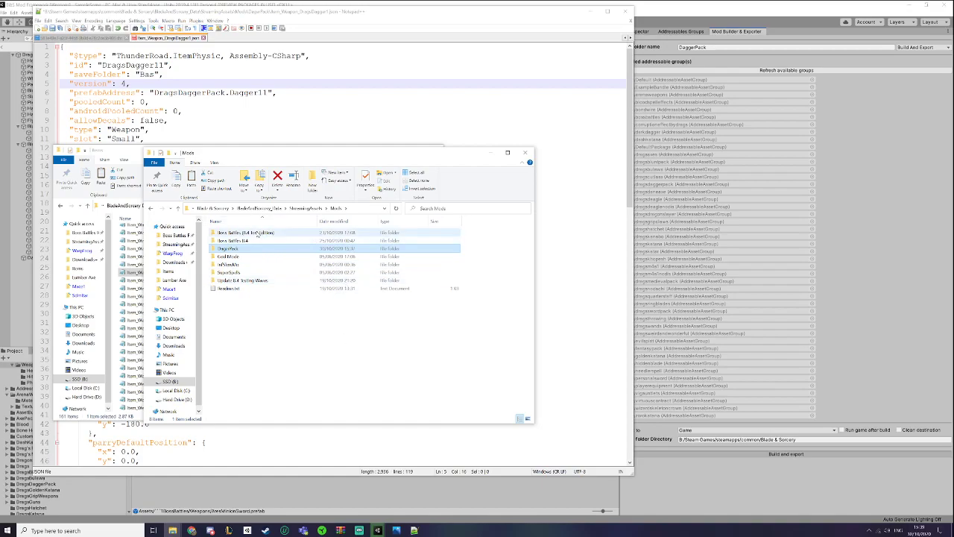
click(312, 209)
double_click(225, 272)
double_click(246, 234)
- Open LootTable_ShieldMisc.json from LootTables and highlight its ShieldBucklers reference
click(235, 329)
double_click(237, 329)
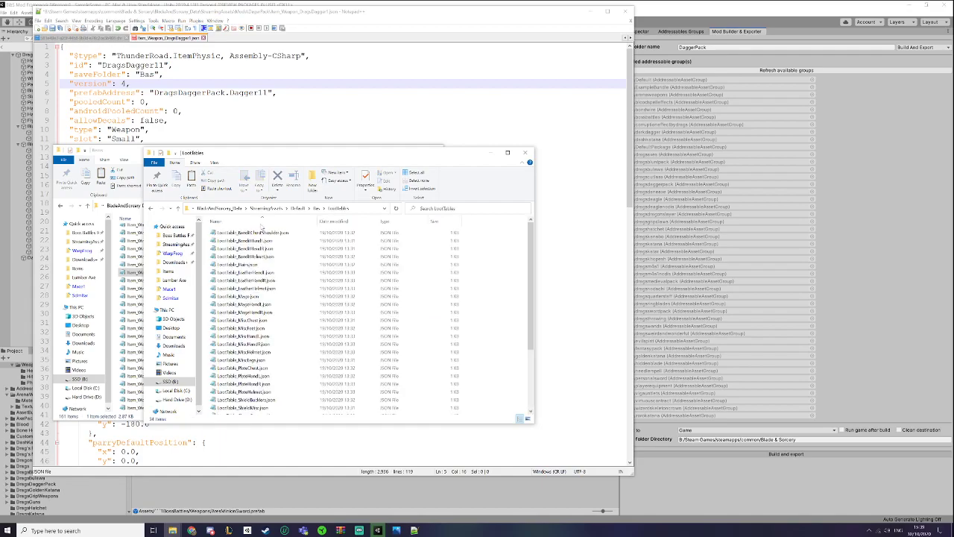
scroll(284, 322, down, 5)
double_click(284, 322)
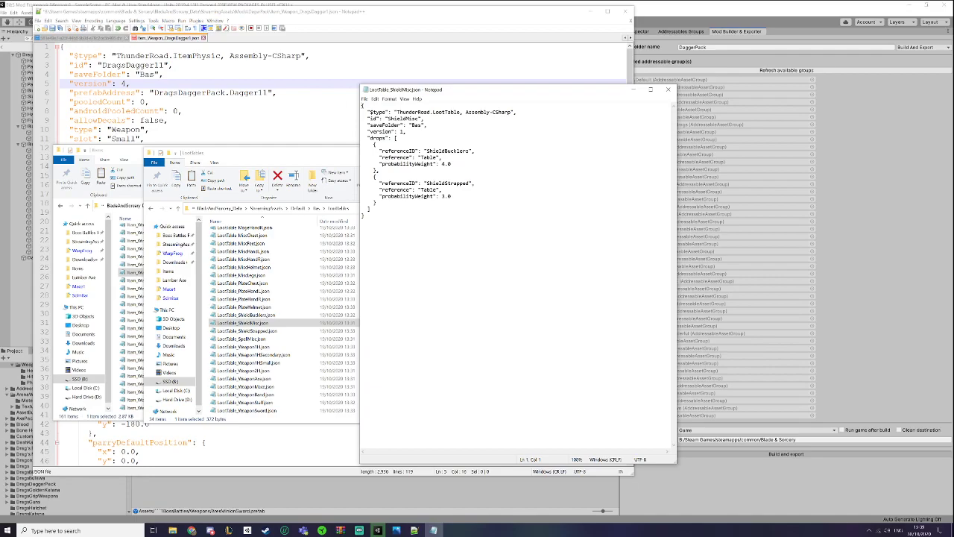
drag(426, 152, 469, 152)
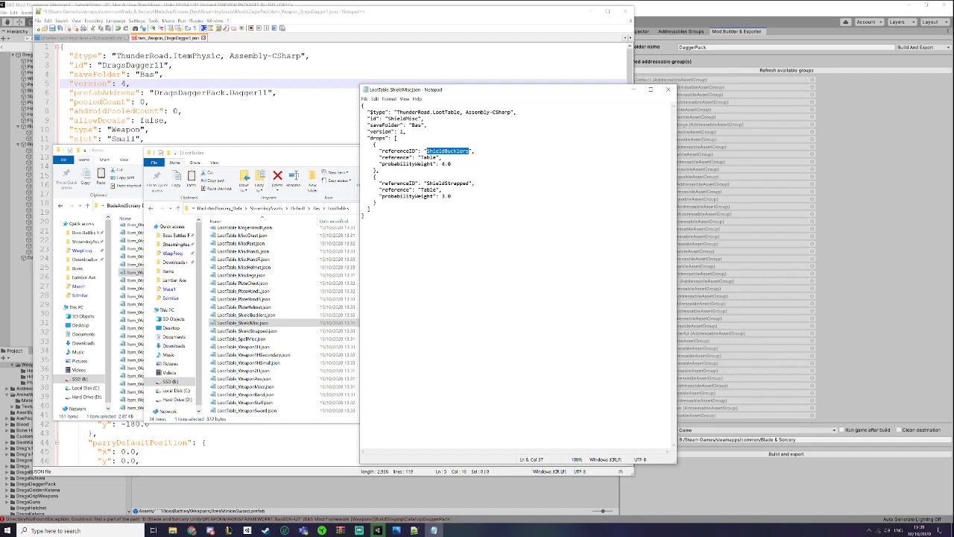
- Open Container_NPCMage1S.json from the Containers folder in Notepad++
click(315, 208)
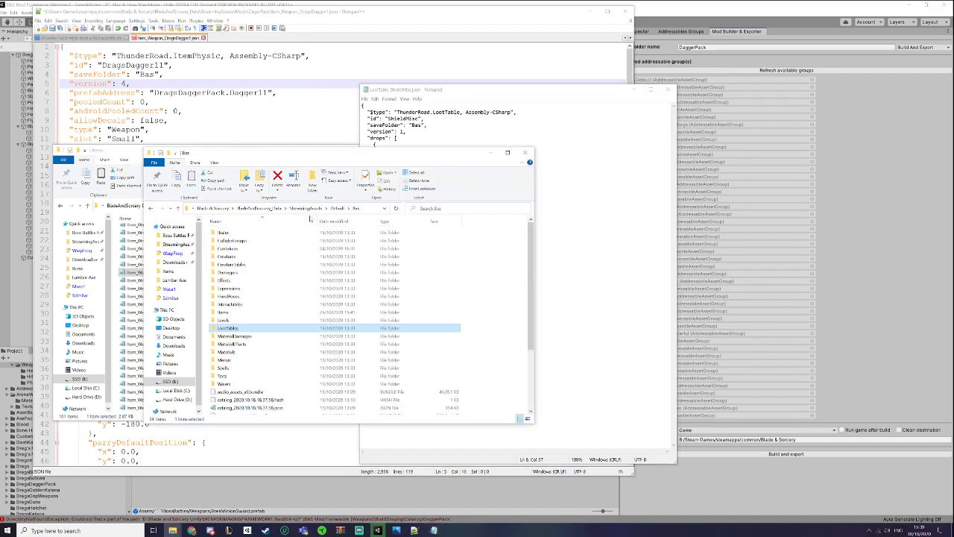
double_click(260, 250)
click(248, 360)
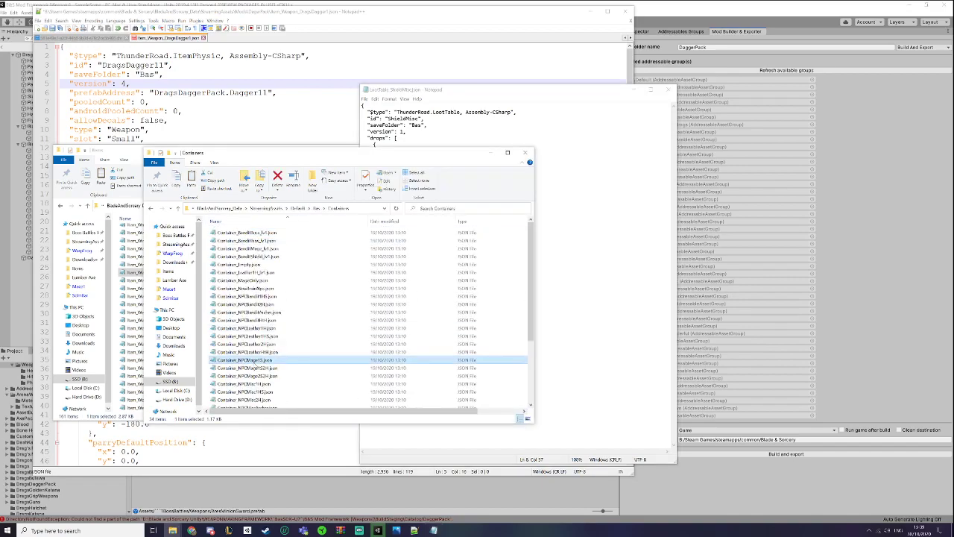
right_click(253, 361)
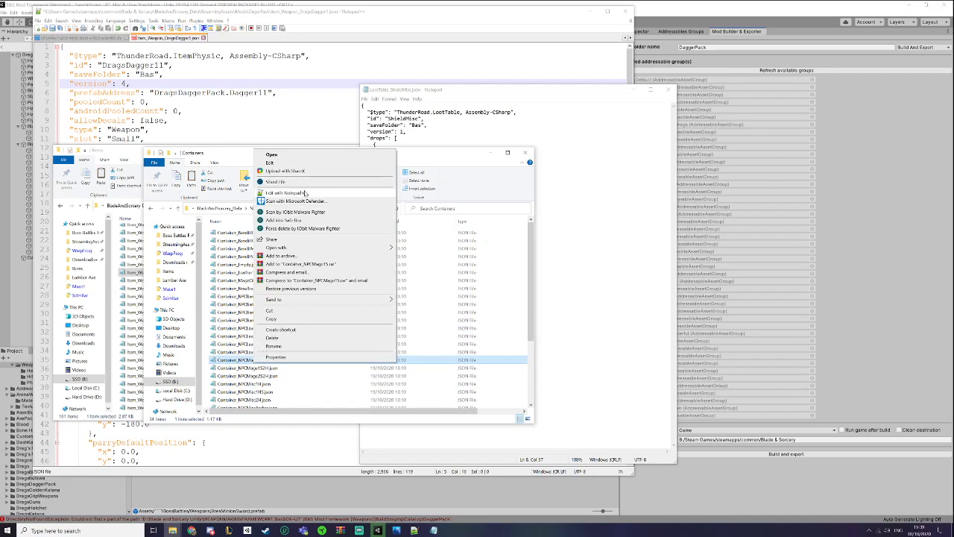
click(285, 192)
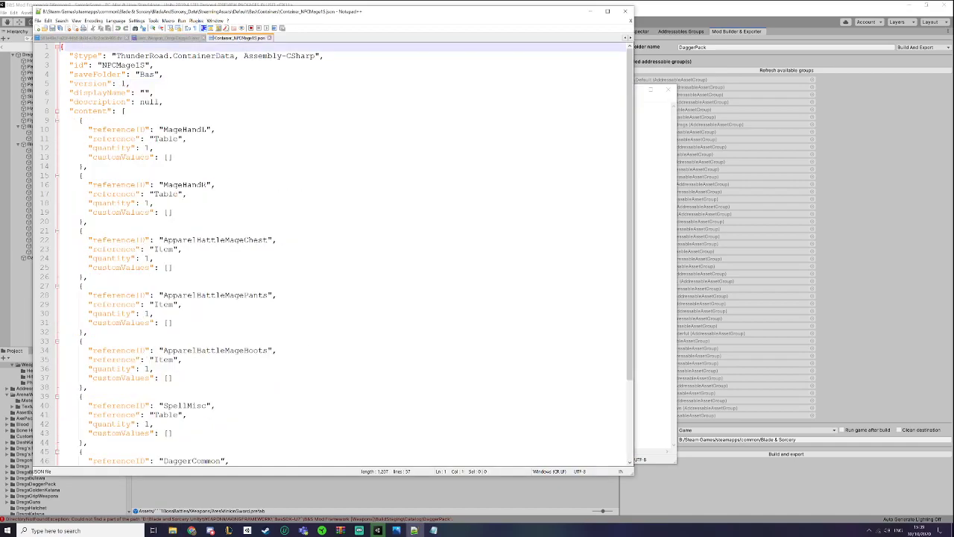
- Inspect its MageHandL, ApparelBattleMageChest and Item references
double_click(168, 138)
drag(163, 130, 202, 130)
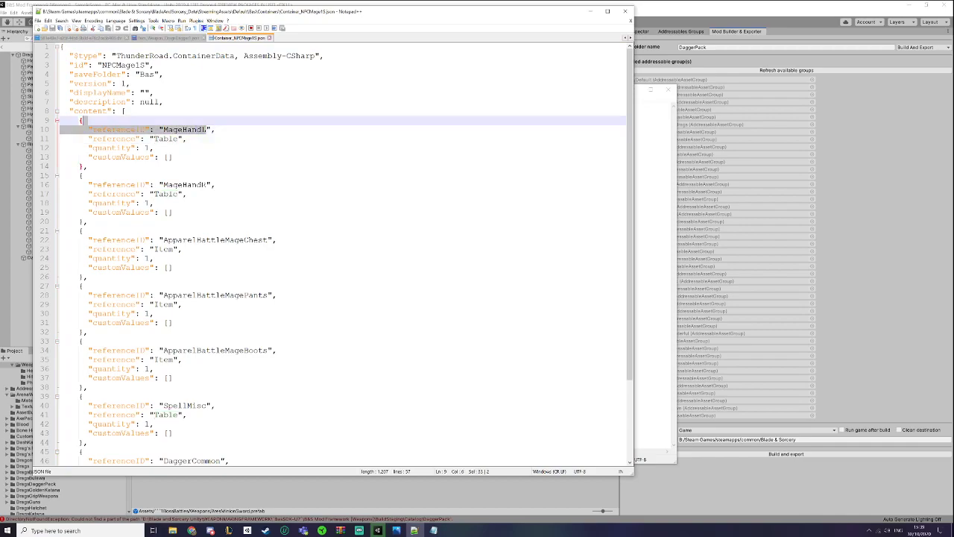
double_click(184, 129)
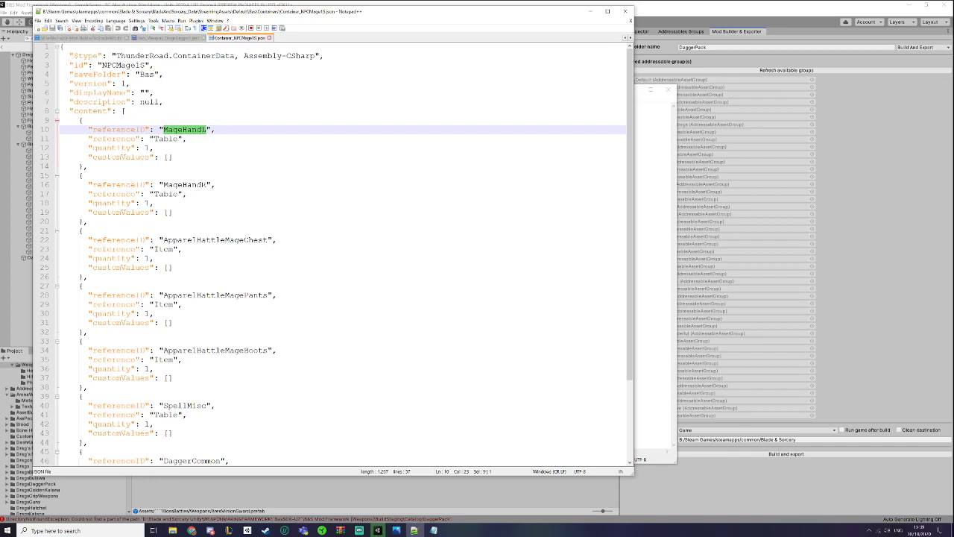
scroll(335, 253, down, 4)
scroll(335, 254, up, 4)
scroll(335, 253, down, 4)
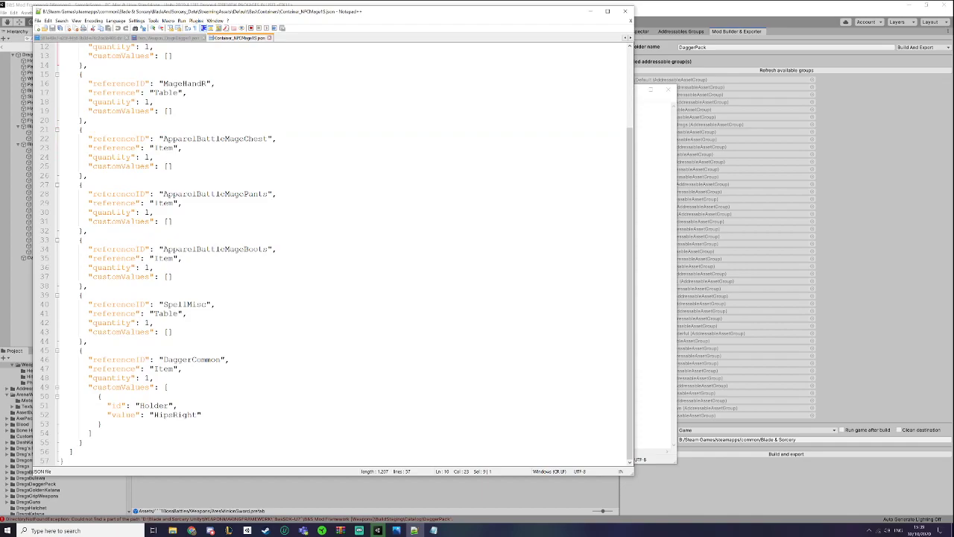
click(163, 139)
drag(163, 139, 267, 139)
double_click(164, 148)
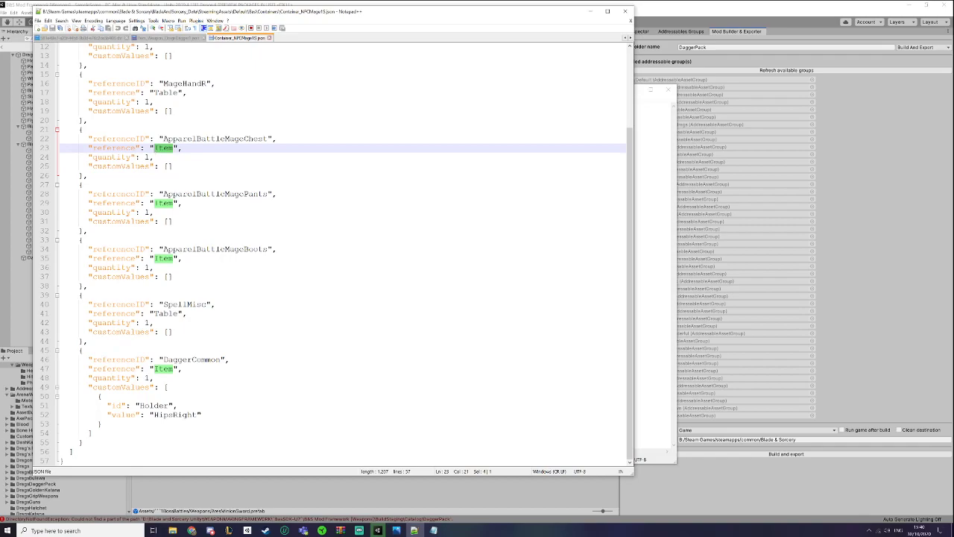
double_click(158, 92)
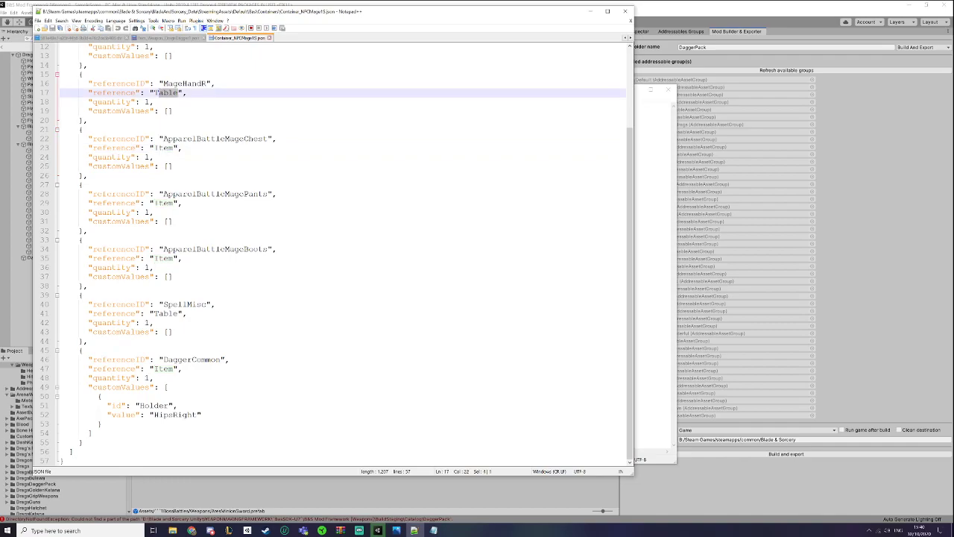
- Open the Boss Battles 8.4 mod folder and inspect its asset bundle and catalog hash and JSON files
mouse_move(172, 528)
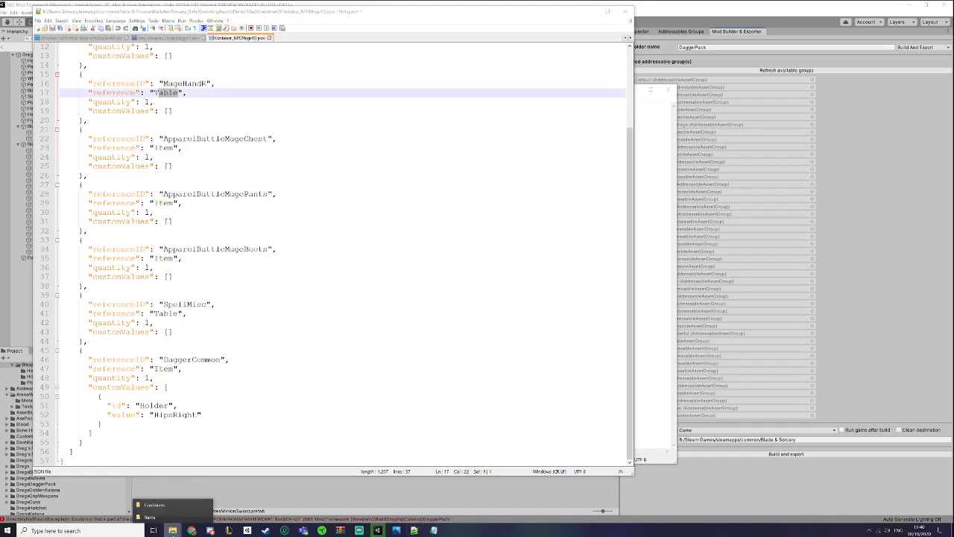
click(153, 516)
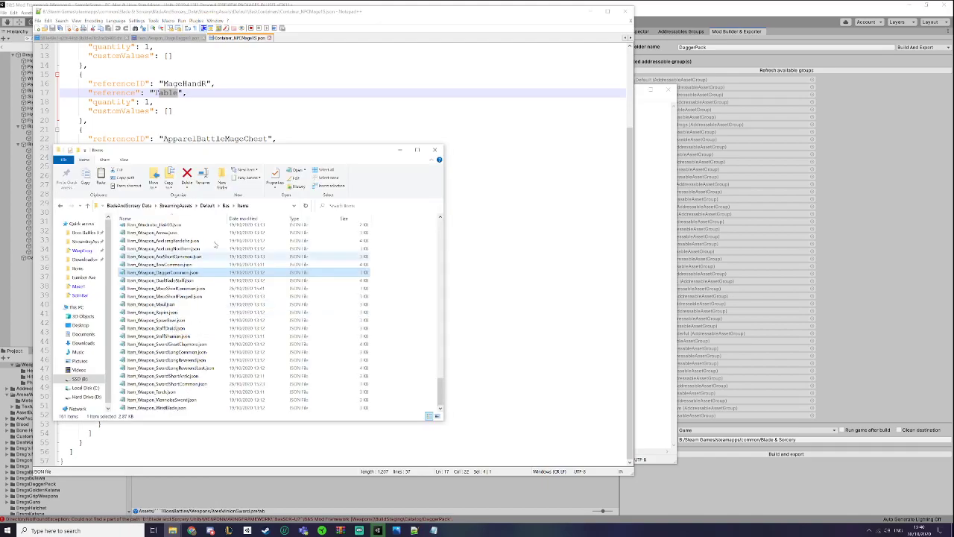
click(176, 205)
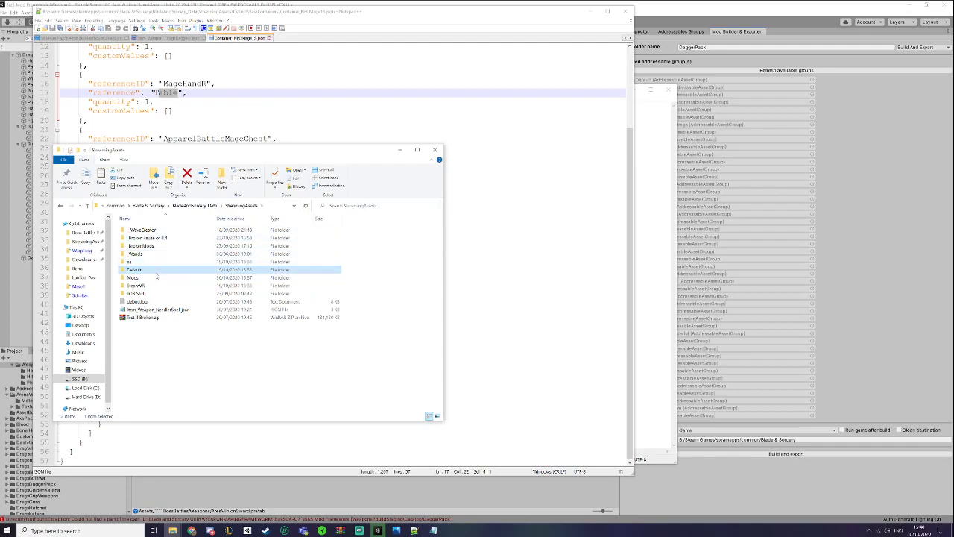
double_click(160, 269)
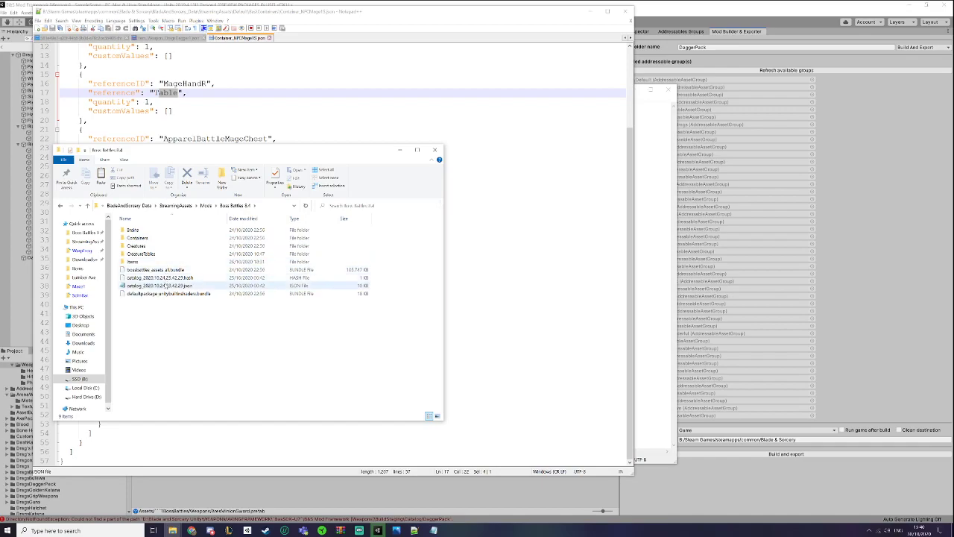
click(164, 270)
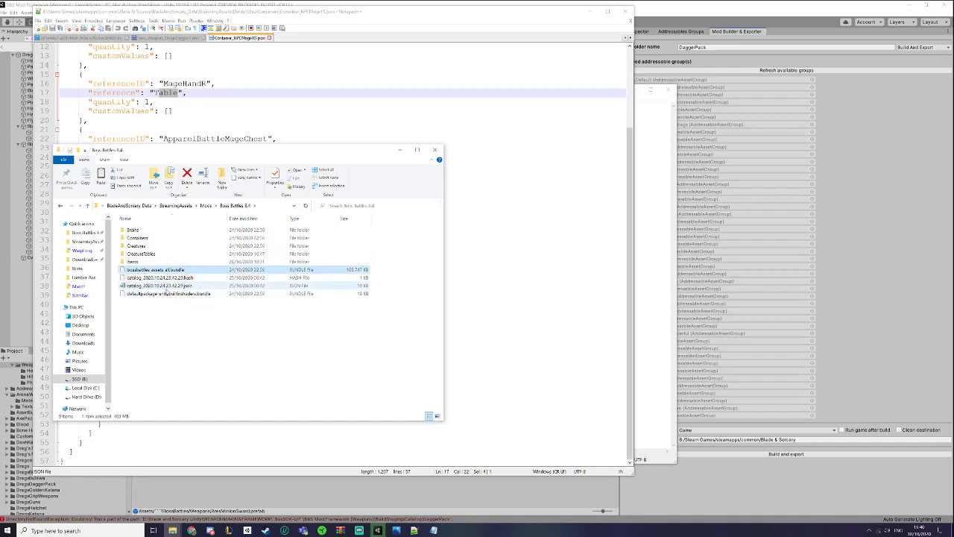
click(160, 285)
ctrl+click(149, 278)
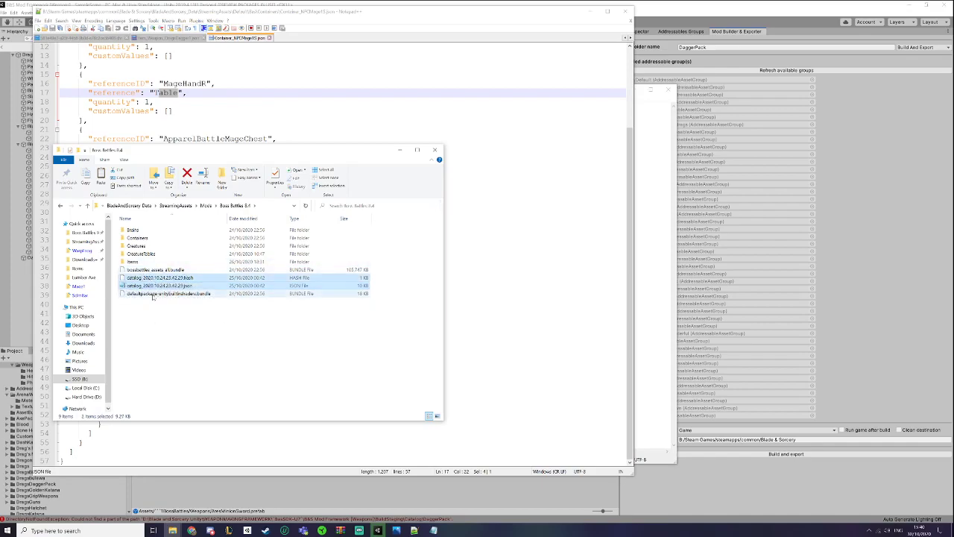
click(152, 298)
- Check the built-in shaders bundle and look inside the mod's Items subfolder
right_click(196, 300)
key(Escape)
click(197, 296)
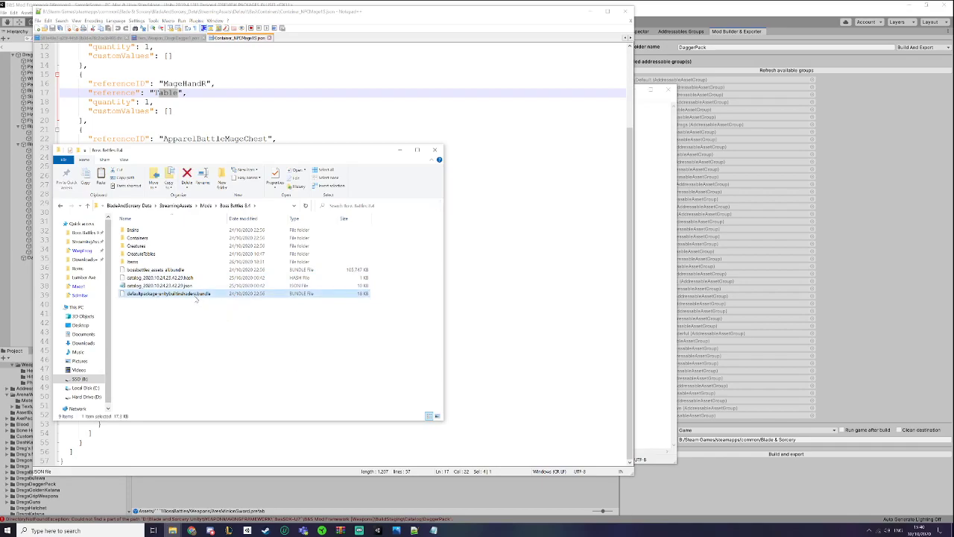
double_click(163, 261)
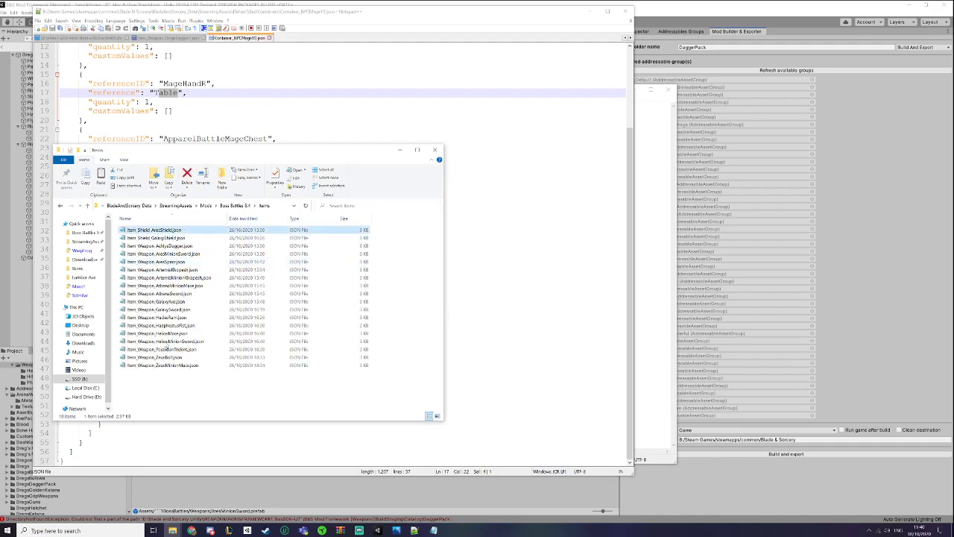
click(234, 205)
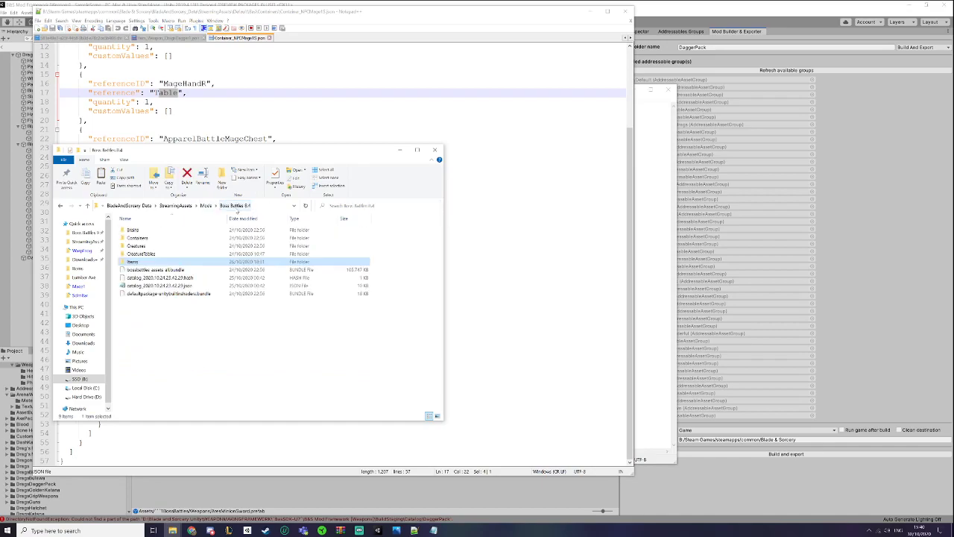
- Minimize the Streamlabs OBS window and switch back to the Unity editor
mouse_move(359, 530)
click(345, 513)
key(super+Down)
key(alt+Tab)
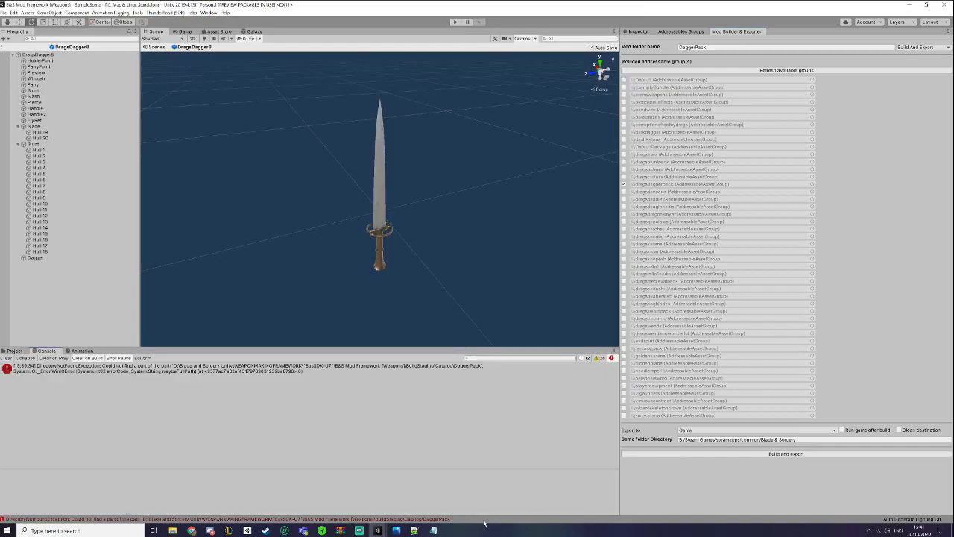
- Expand the console's DirectoryNotFoundException stack trace, then open the built Mods/DaggerPack folder
click(98, 370)
mouse_move(173, 528)
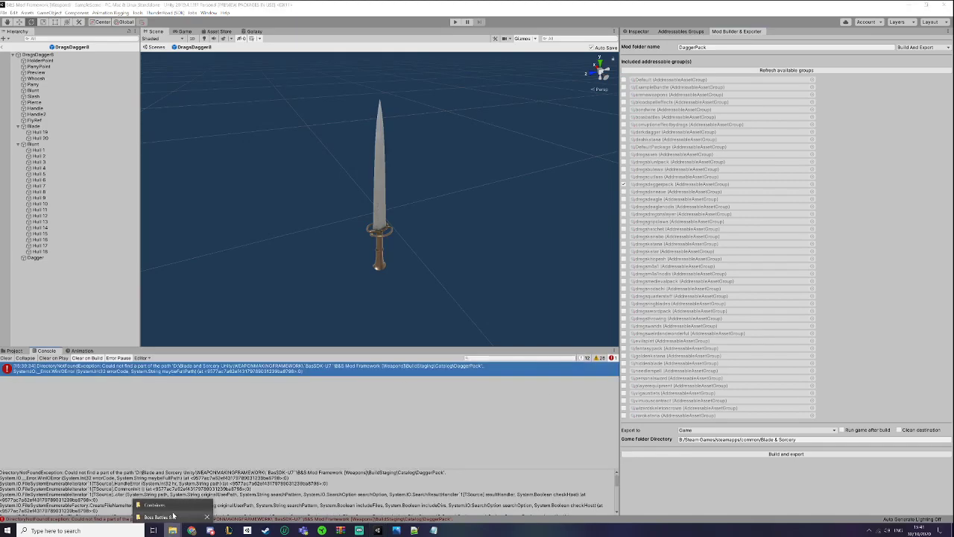
click(172, 515)
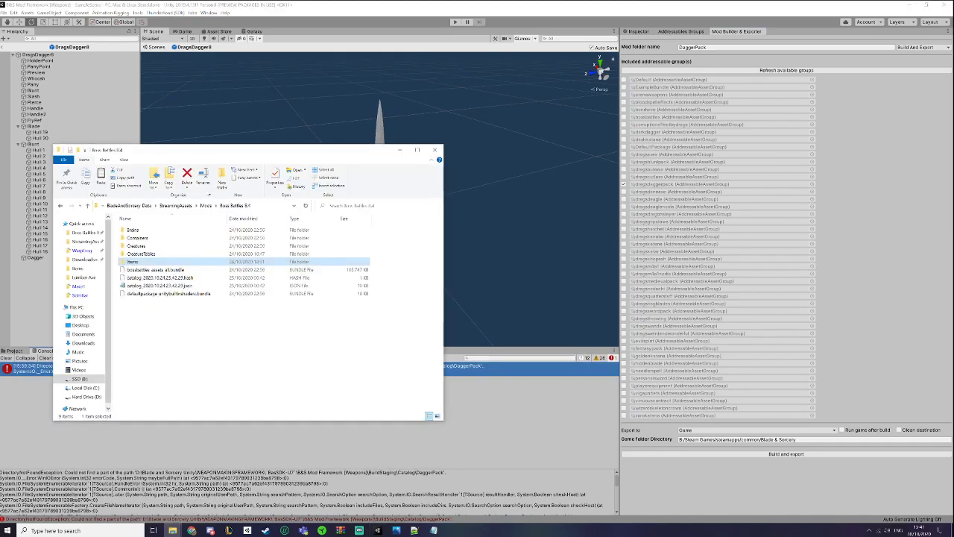
click(208, 206)
double_click(172, 254)
- Inspect the dragsdaggerpack bundle and its catalog JSON and hash files
click(145, 248)
drag(332, 291, 373, 288)
click(192, 238)
ctrl+click(184, 233)
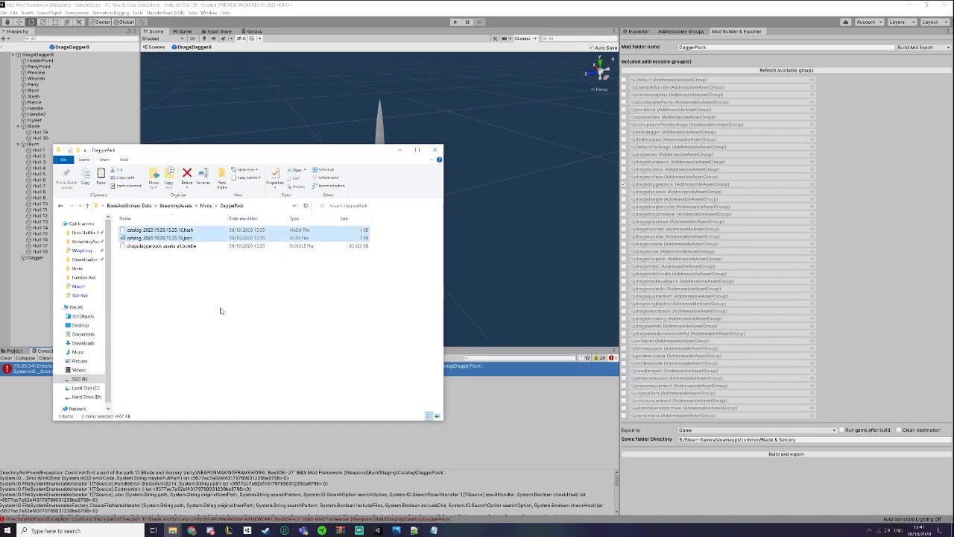
click(193, 271)
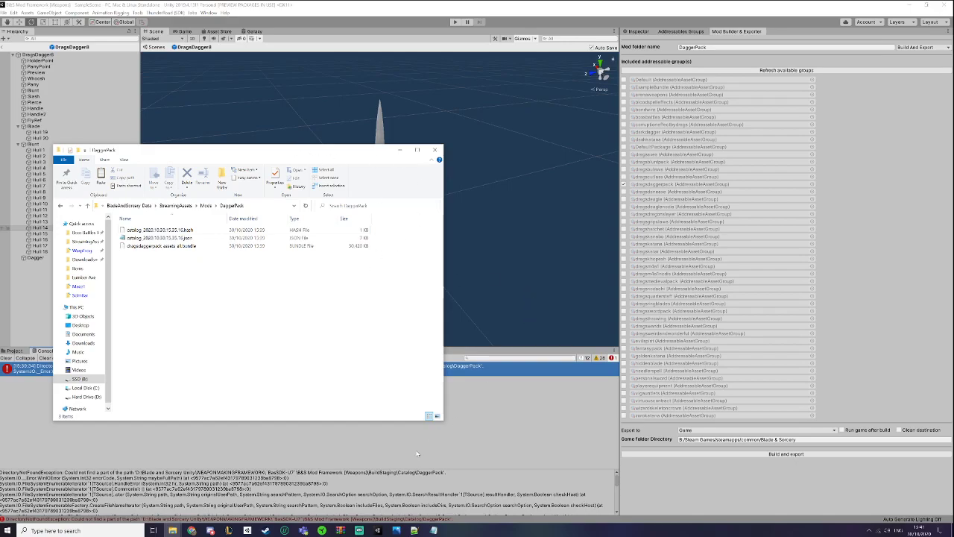
- Minimize the DaggerPack Explorer window from the taskbar, showing the DragsDagger8 scene again
click(359, 530)
click(377, 530)
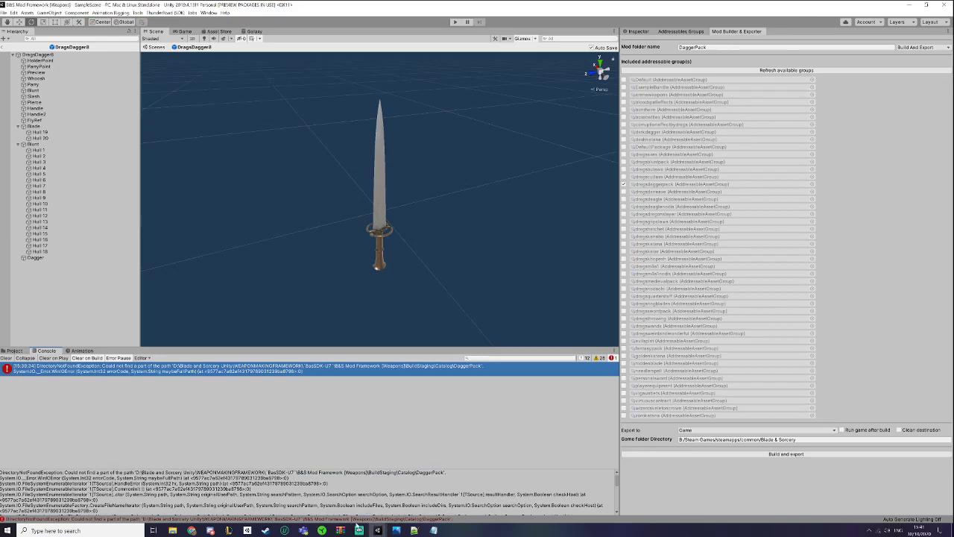
mouse_move(363, 532)
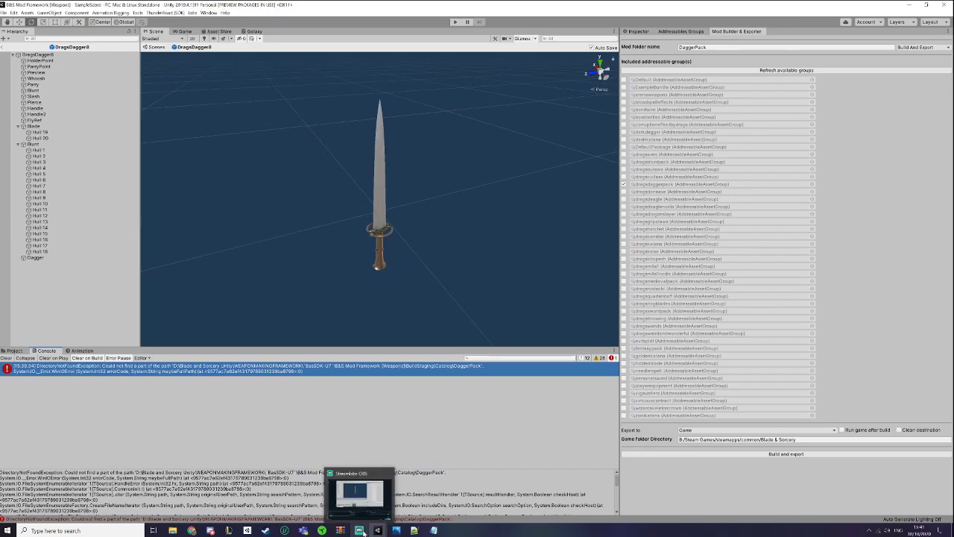